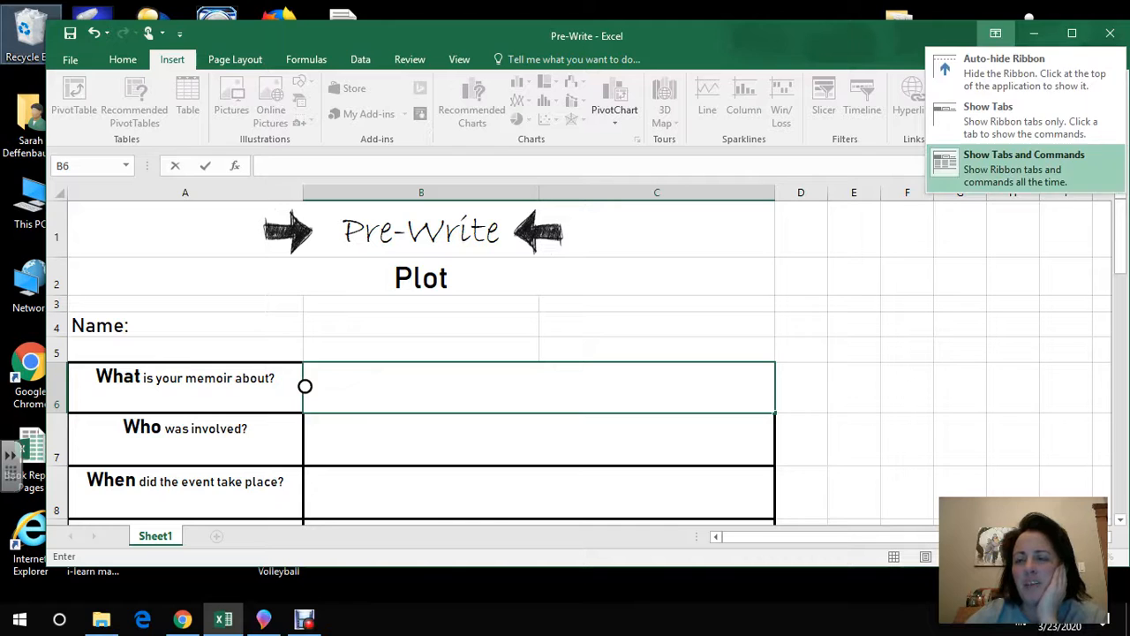
# Set the ribbon display to auto-hide so the worksheet fills the screen.
pyautogui.click(1025, 168)
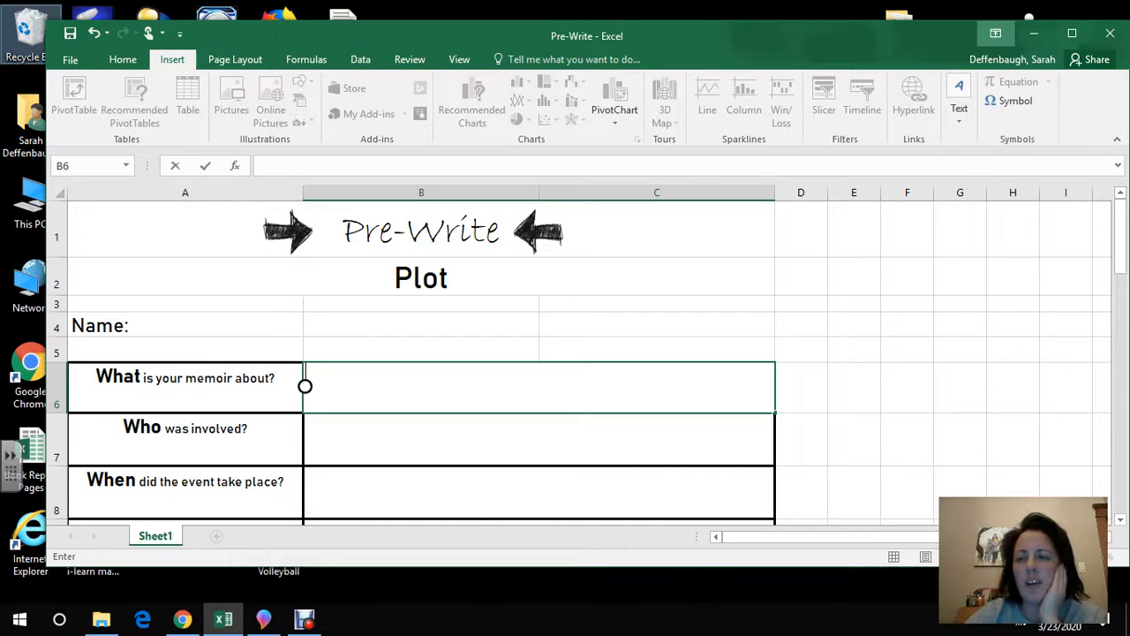
pyautogui.click(995, 34)
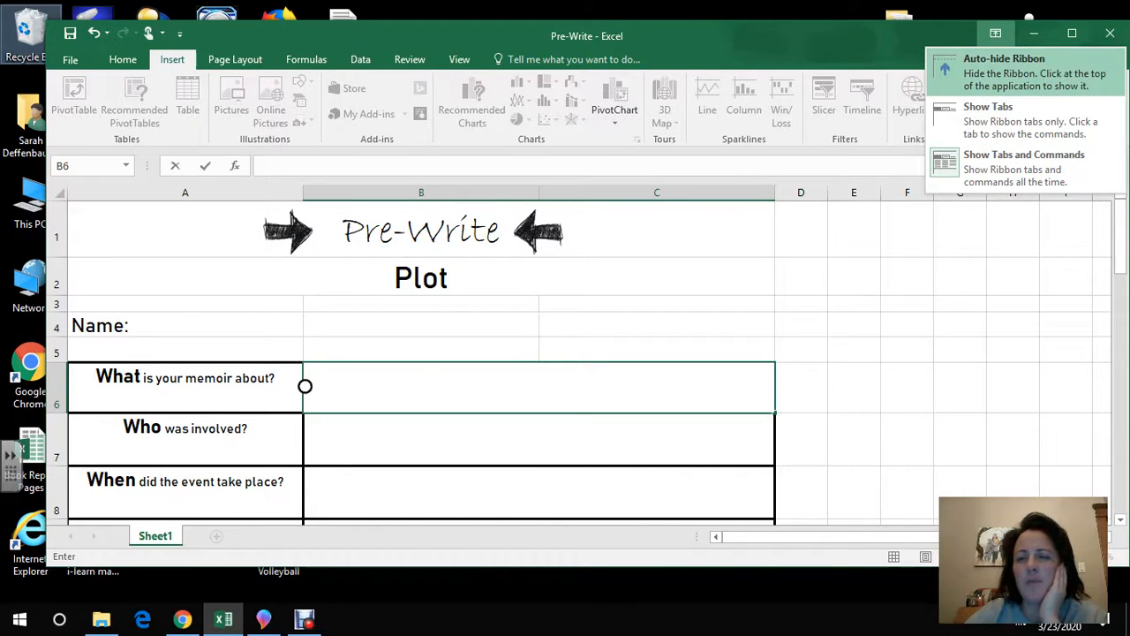
pyautogui.click(1024, 69)
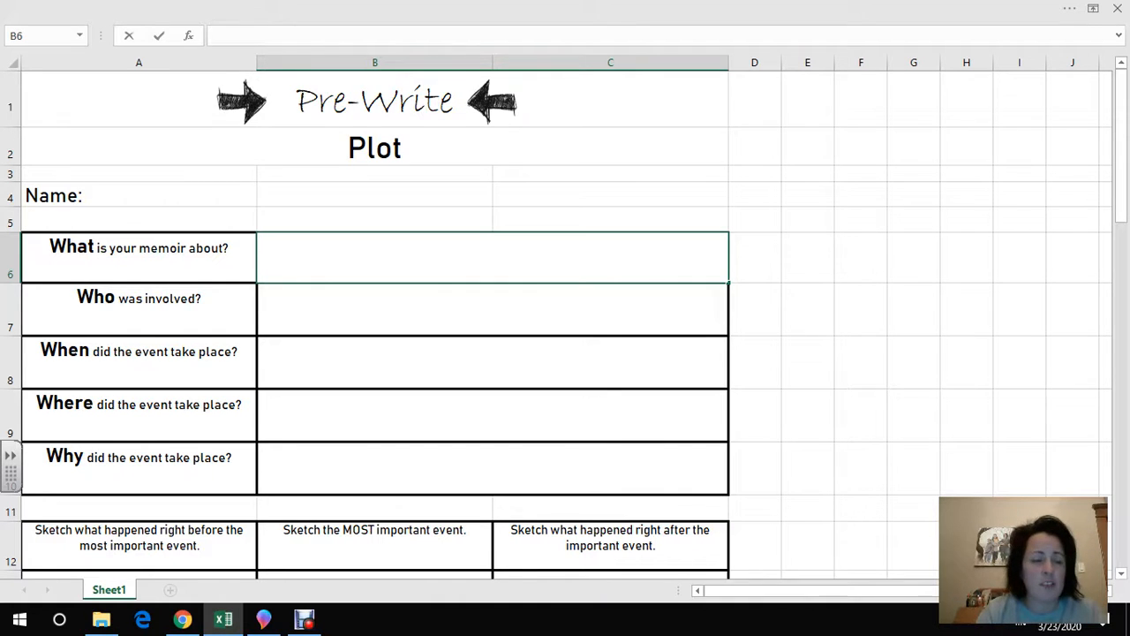
pyautogui.write('a;lkdjf;lka')
pyautogui.press('BackSpace')
pyautogui.press('BackSpace')
pyautogui.press('BackSpace')
pyautogui.press('BackSpace')
pyautogui.press('BackSpace')
pyautogui.press('BackSpace')
pyautogui.press('BackSpace')
pyautogui.press('BackSpace')
pyautogui.press('BackSpace')
pyautogui.press('BackSpace')
pyautogui.press('BackSpace')
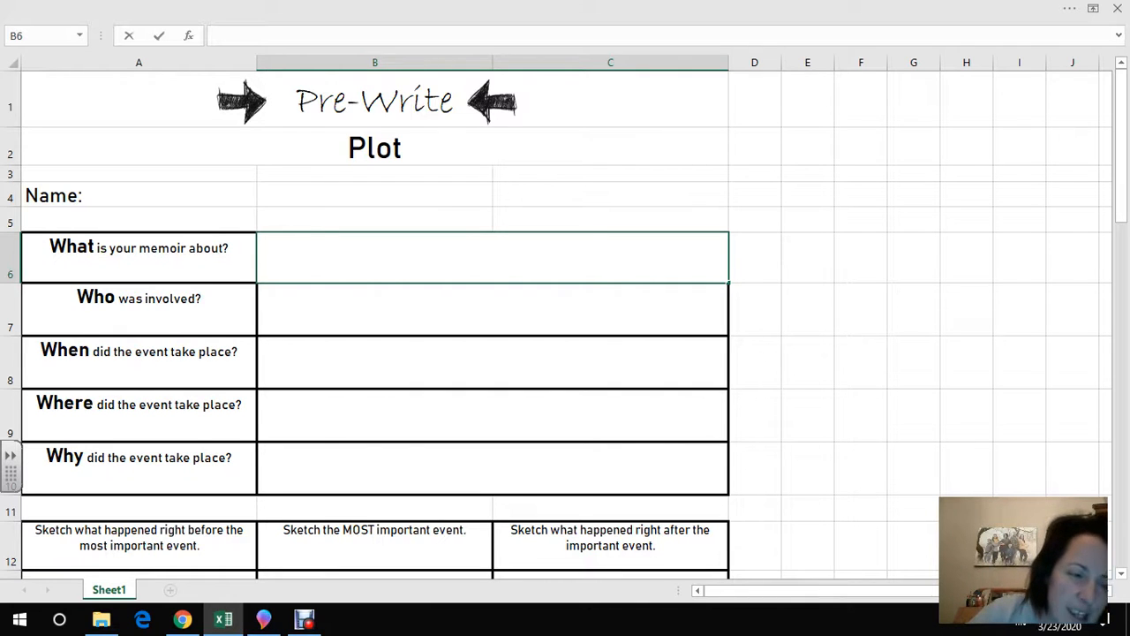
# Examine the three sketch boxes of the worksheet, including the table drawing, the photo for the most important event and the empty last box.
pyautogui.scroll(-1, 258, 146)
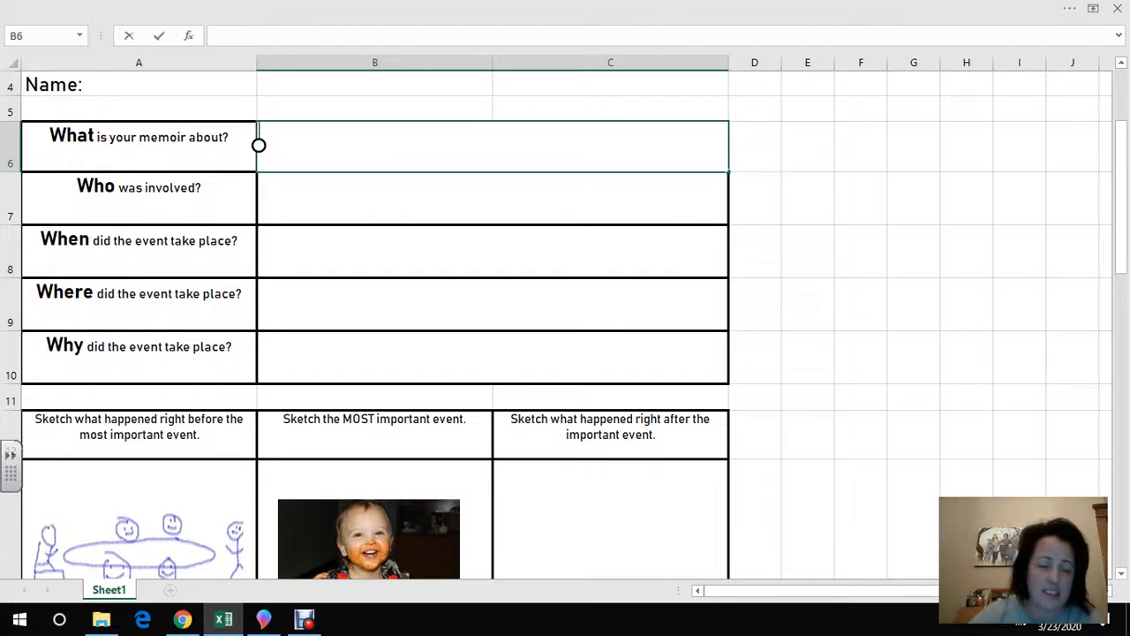
pyautogui.scroll(1, 259, 146)
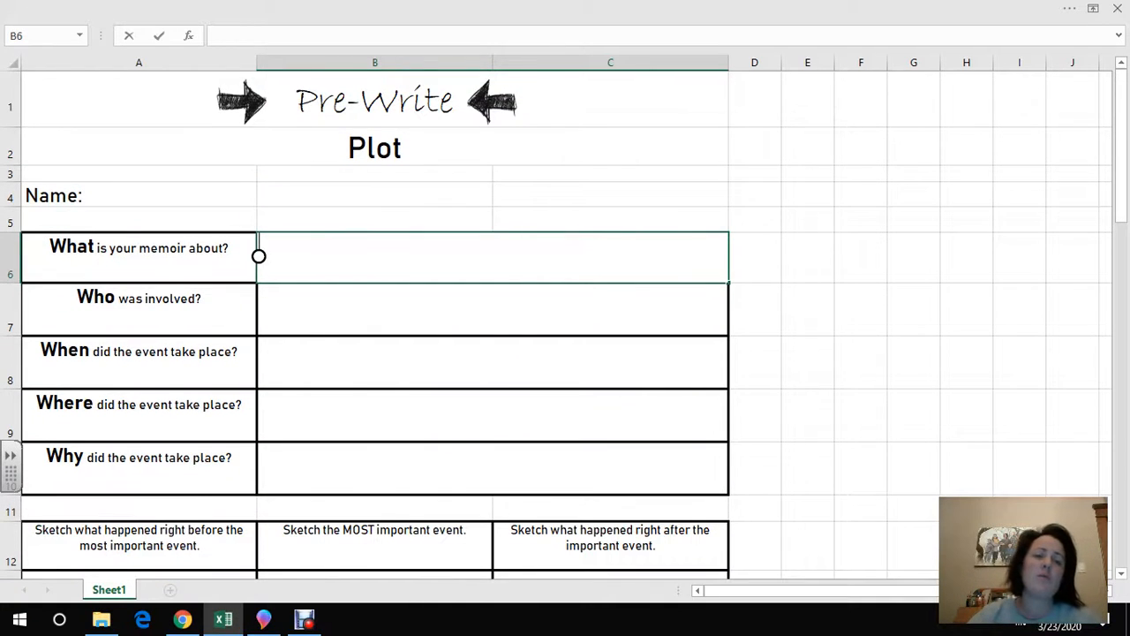
pyautogui.scroll(-1, 258, 256)
pyautogui.scroll(-2, 259, 256)
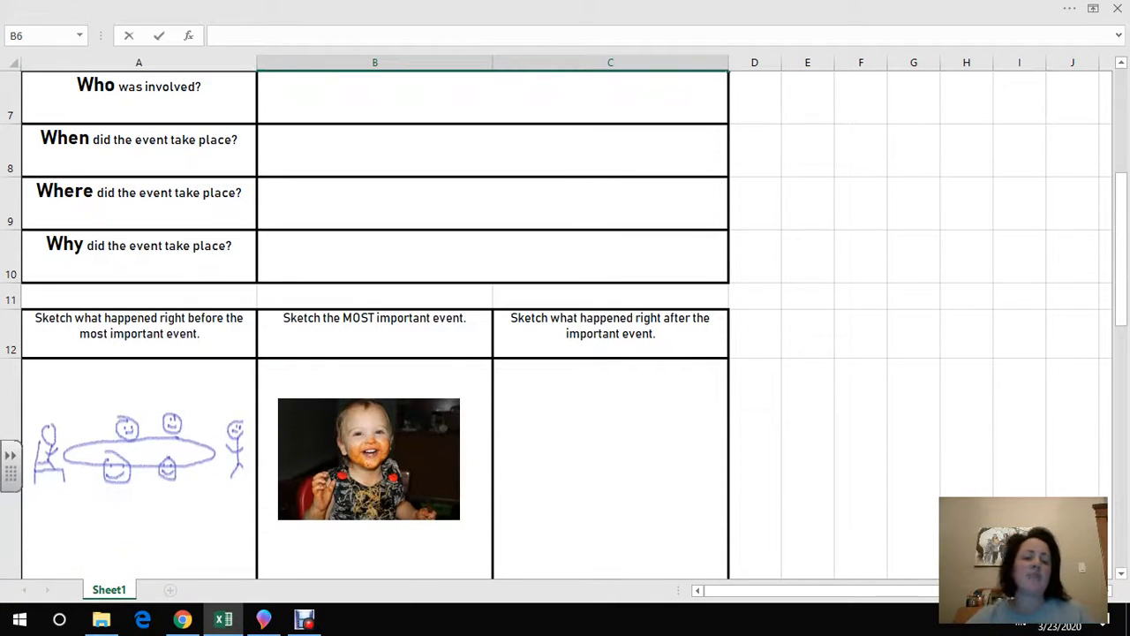
pyautogui.click(137, 463)
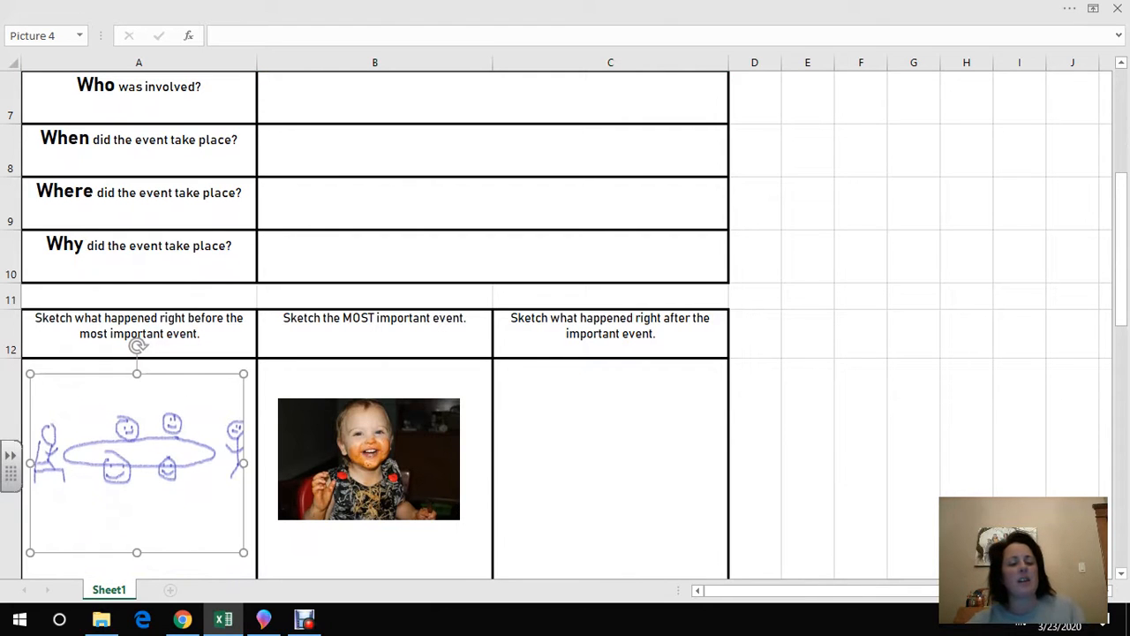
pyautogui.click(369, 460)
pyautogui.click(137, 462)
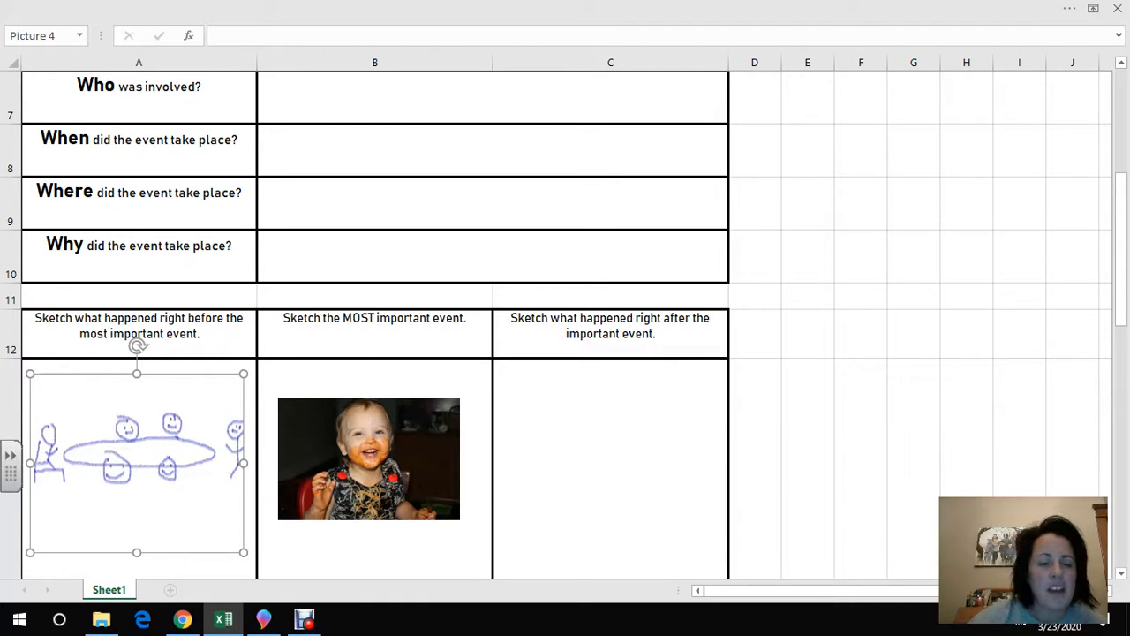
pyautogui.click(369, 459)
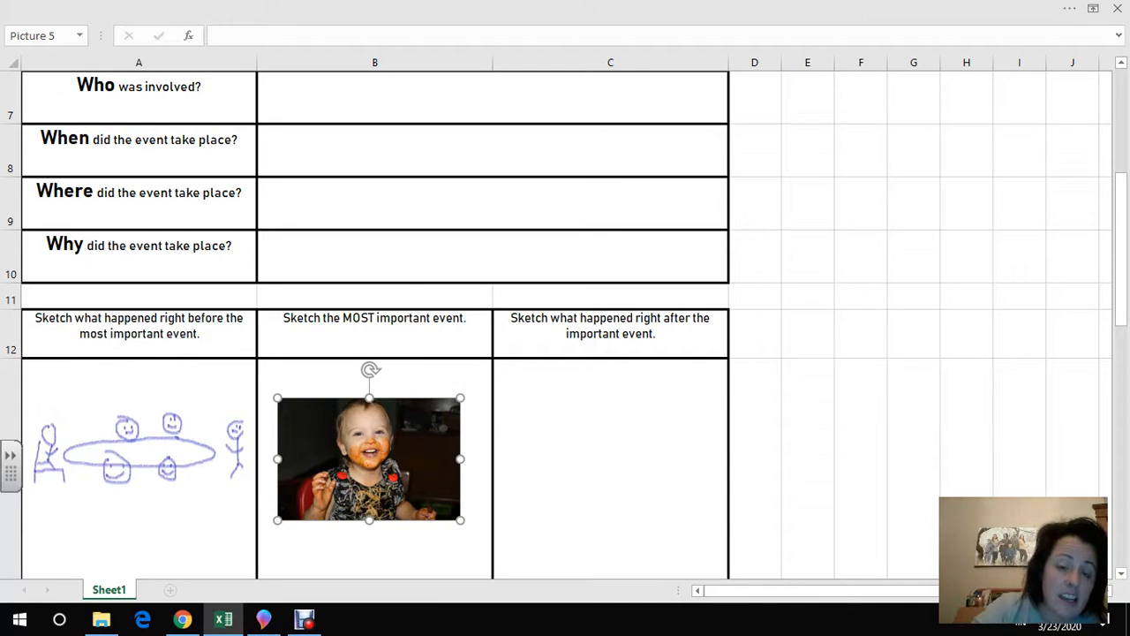
pyautogui.click(610, 464)
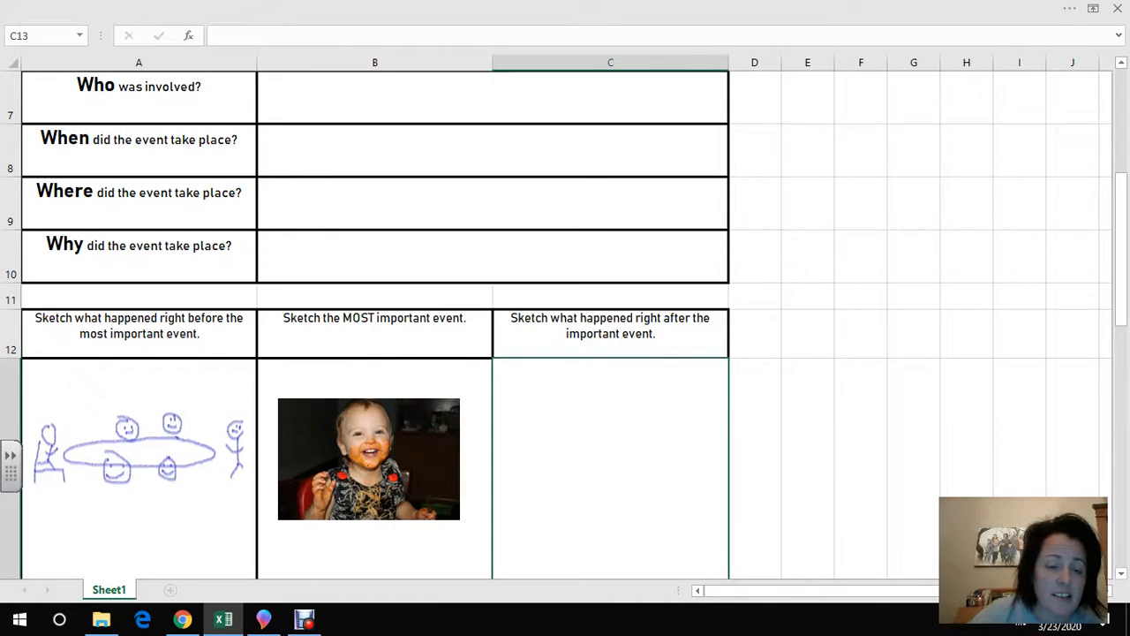
pyautogui.click(137, 462)
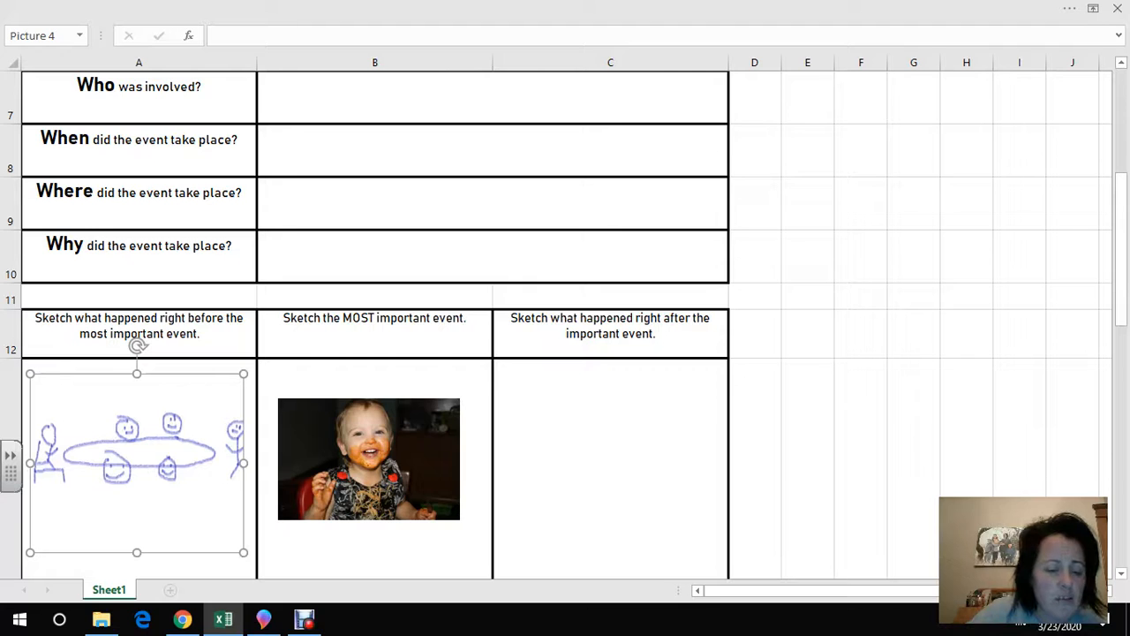
# Switch to Paint 3D with the table drawing open and look at the available brush types.
pyautogui.click(263, 619)
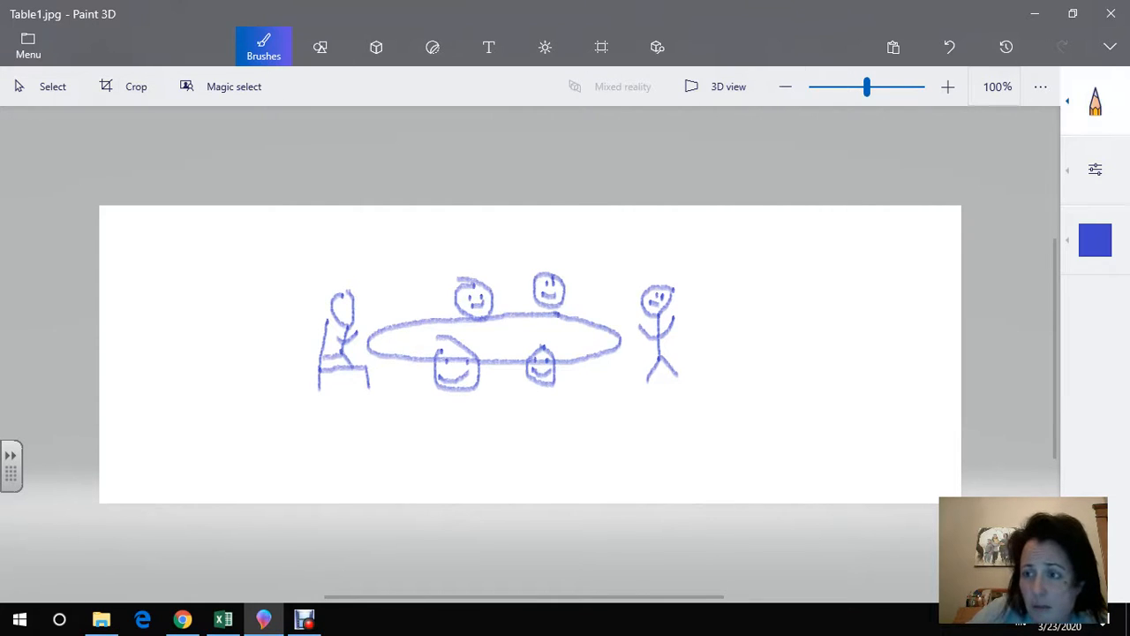
pyautogui.click(1093, 98)
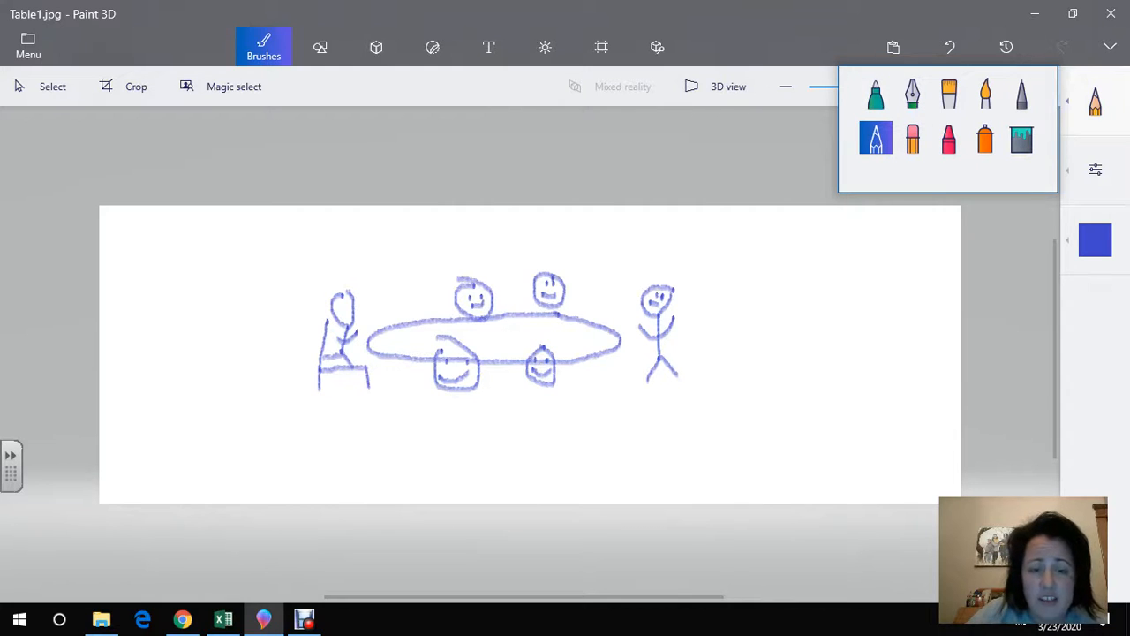
pyautogui.press('Escape')
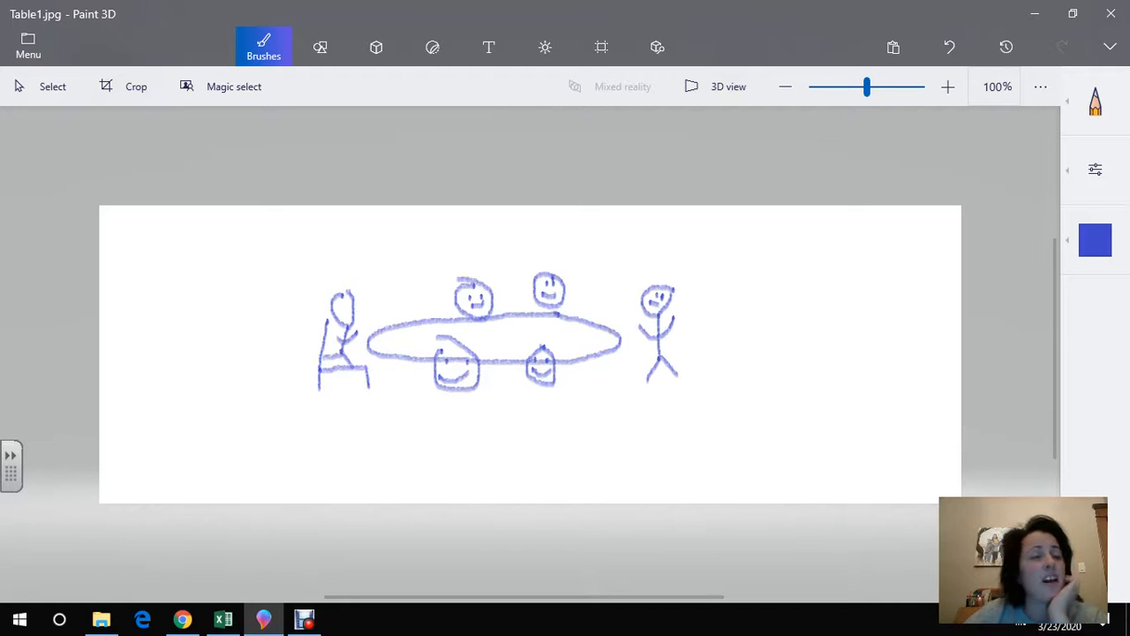
# Start saving a copy of the table drawing as an image.
pyautogui.click(29, 45)
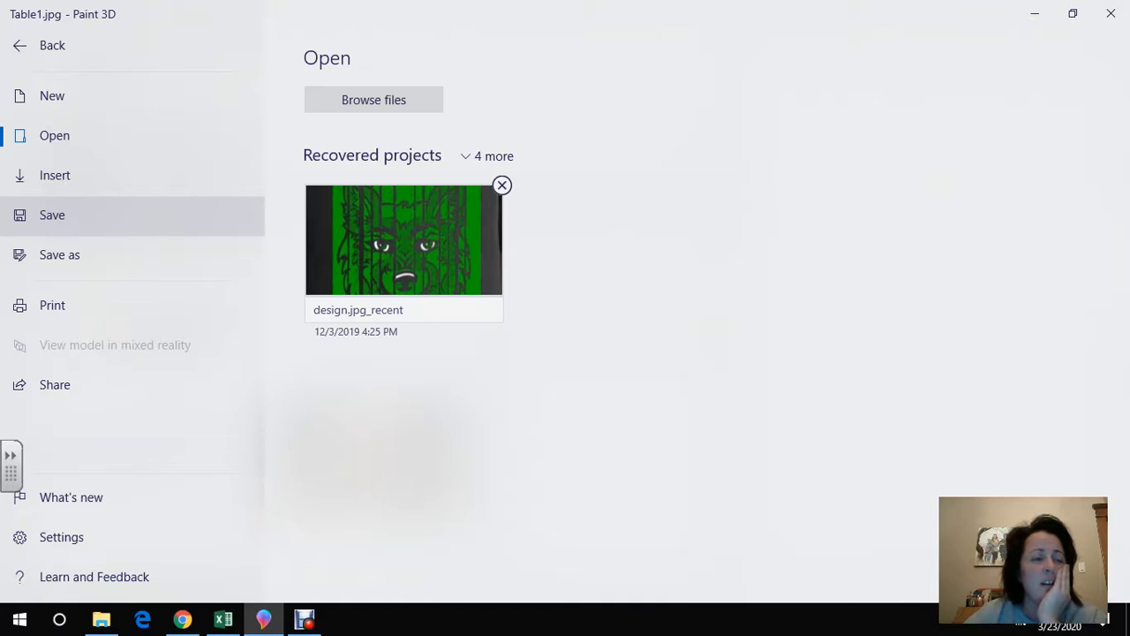
pyautogui.click(59, 255)
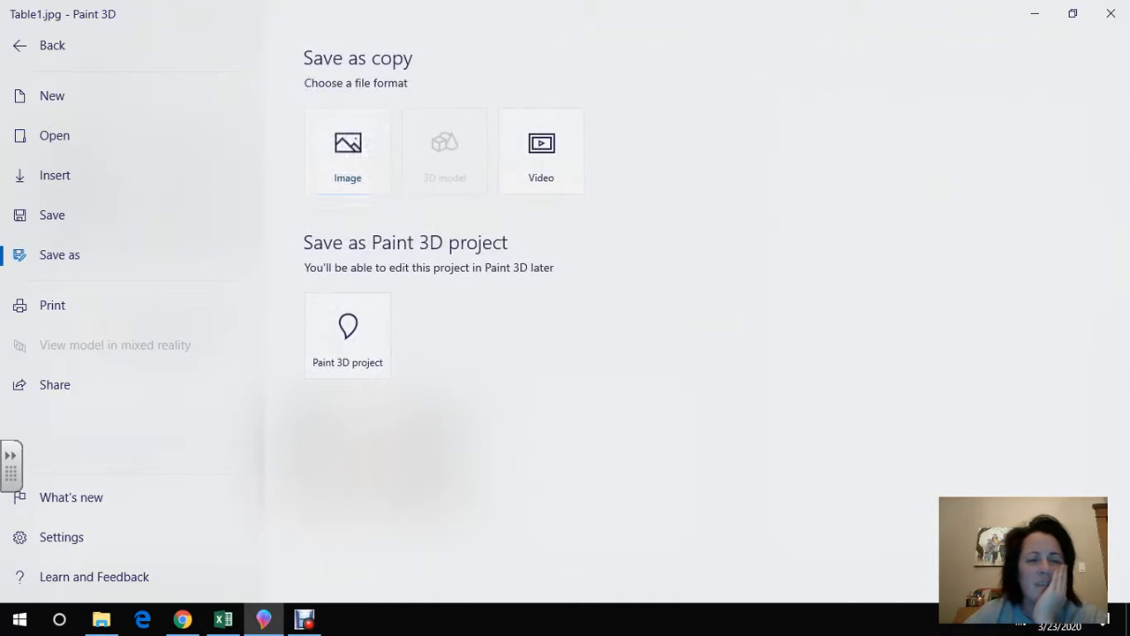
pyautogui.click(348, 151)
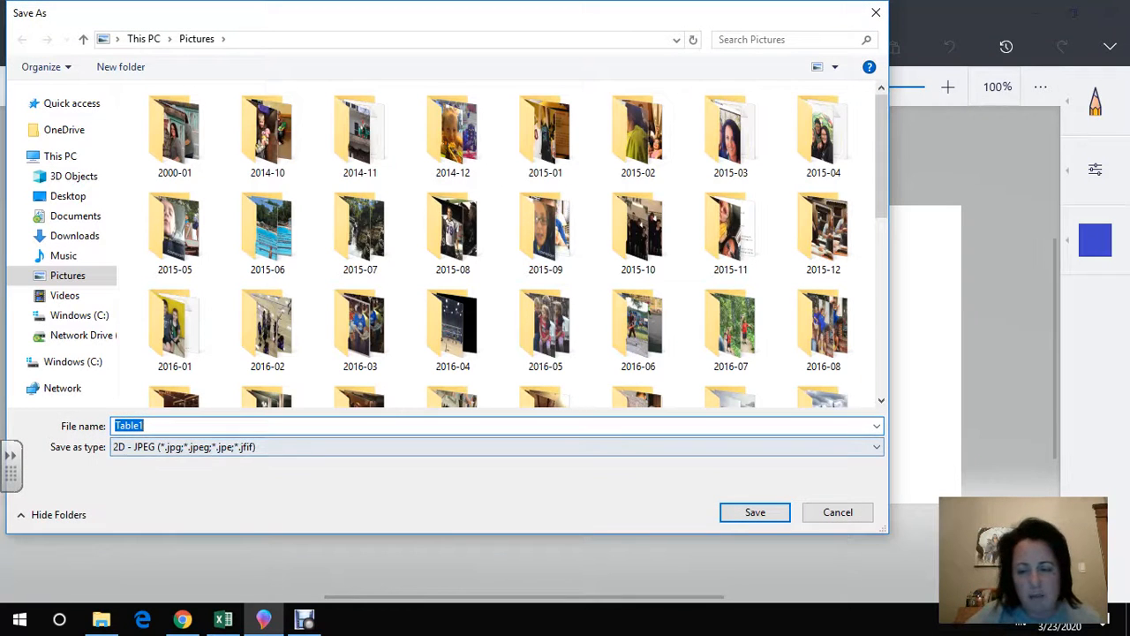
# Try the PNG file type for the image copy and set it back to JPEG.
pyautogui.click(496, 446)
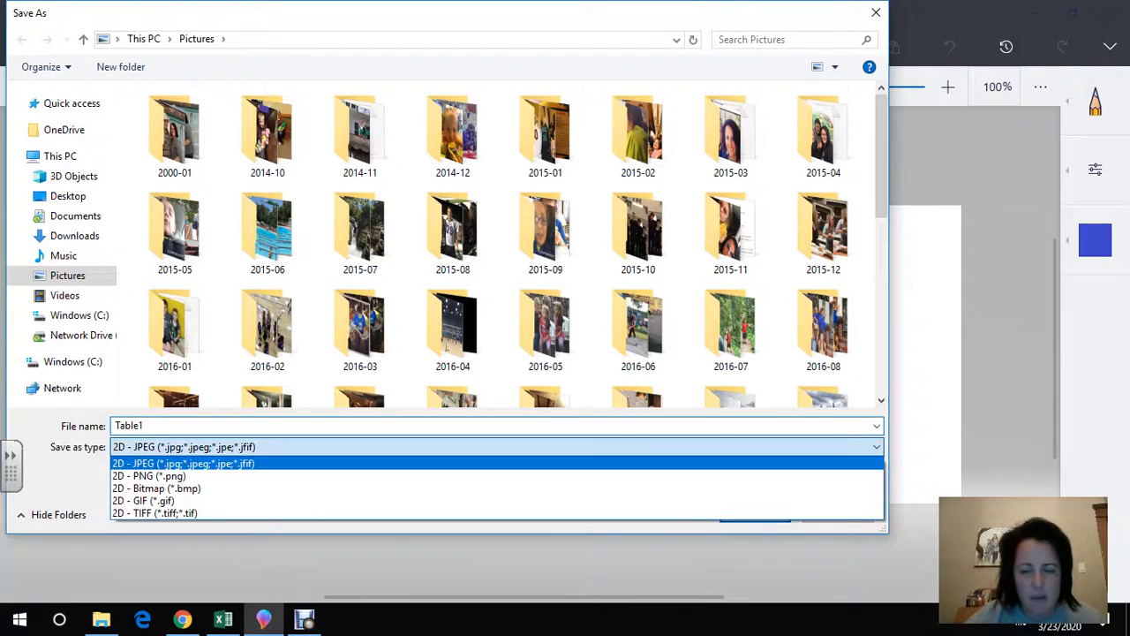
pyautogui.click(148, 476)
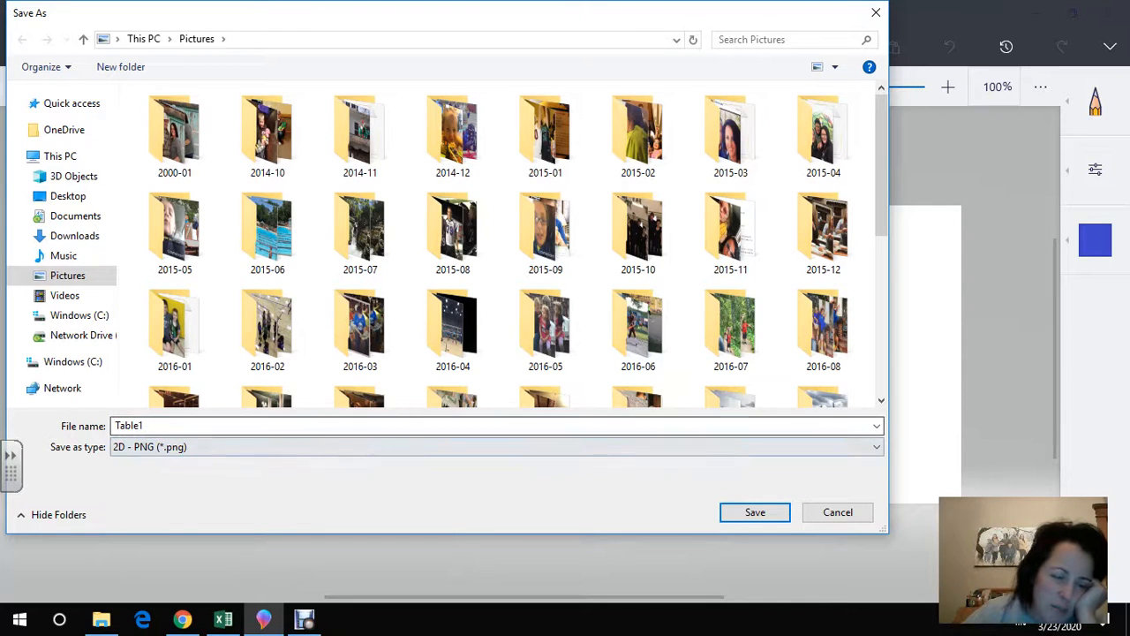
pyautogui.click(496, 447)
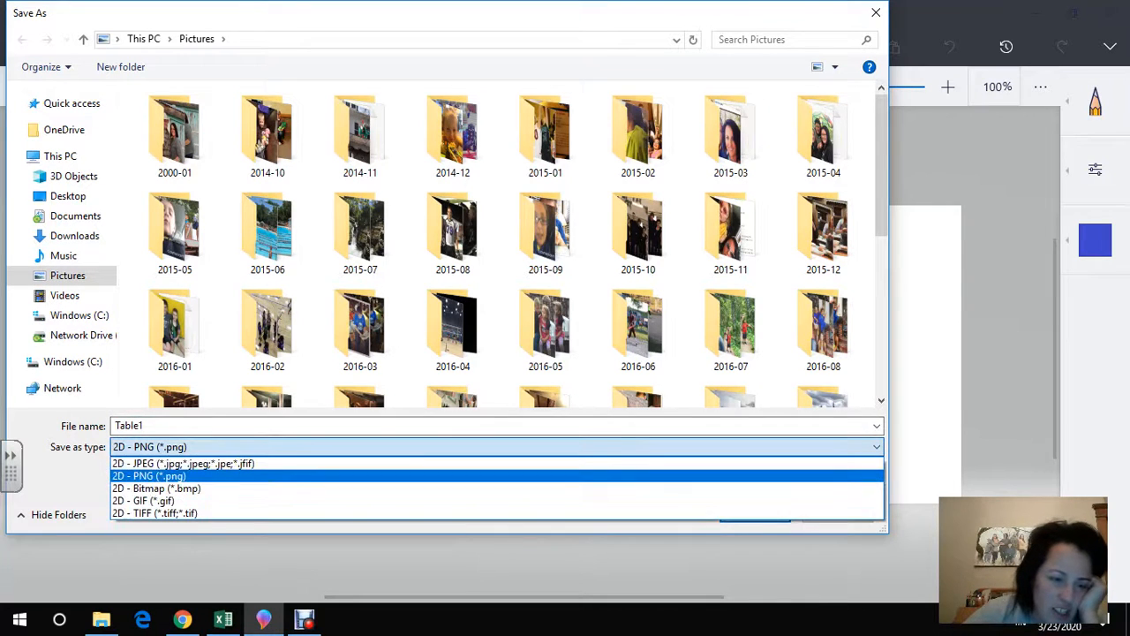
pyautogui.click(183, 463)
# Name the image copy Table Manners and save it in the Pictures folder.
pyautogui.click(129, 426)
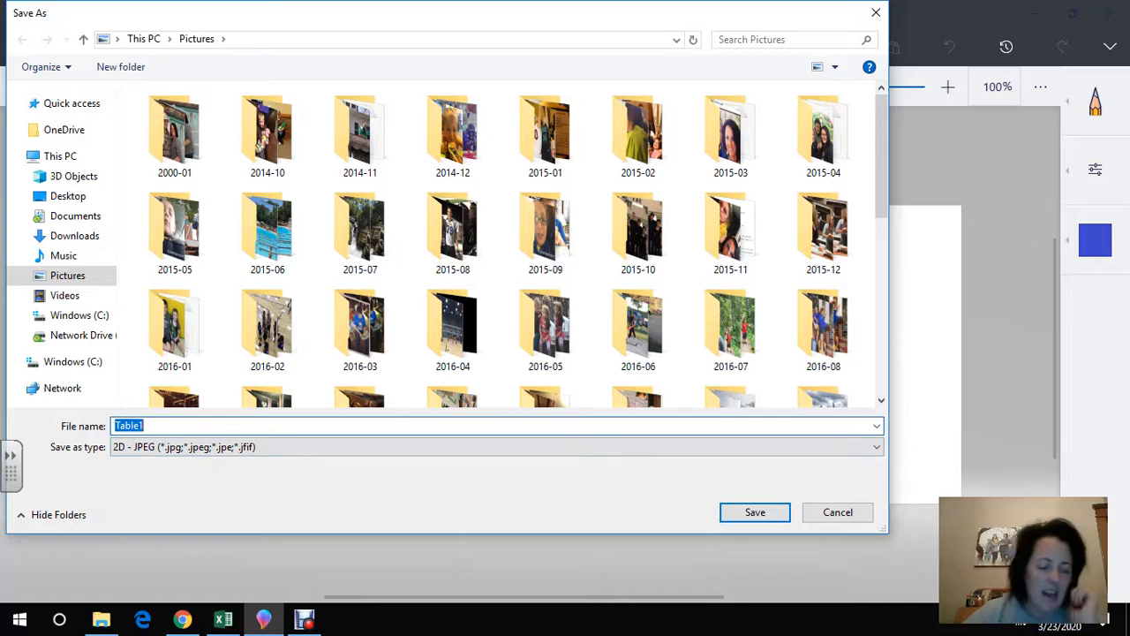
pyautogui.write('Table ')
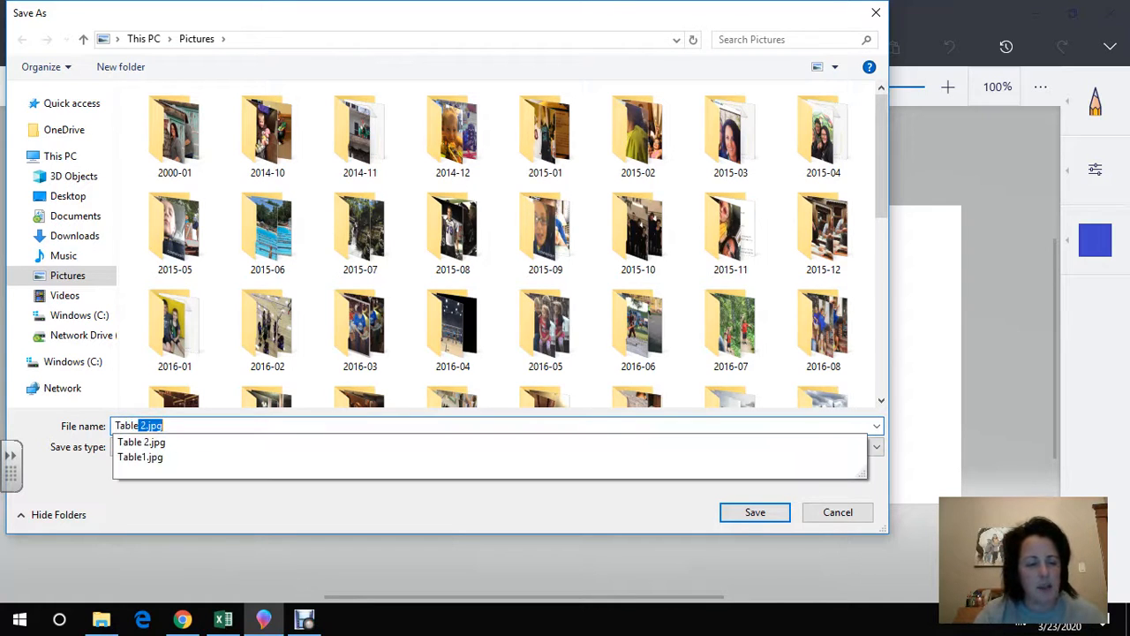
pyautogui.write('Manners')
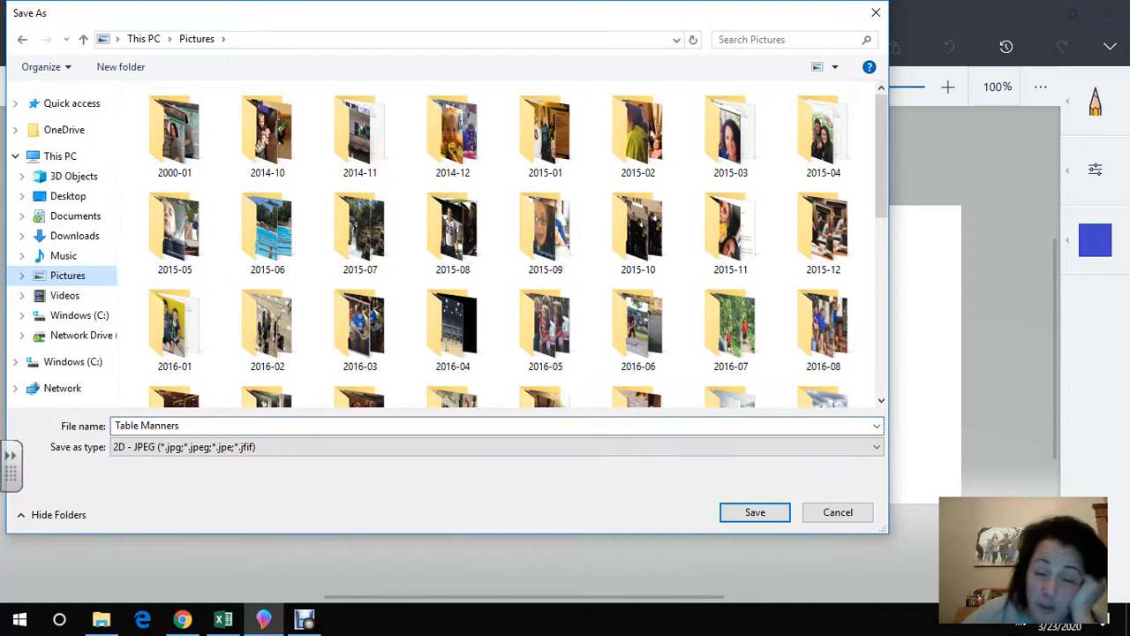
pyautogui.click(755, 512)
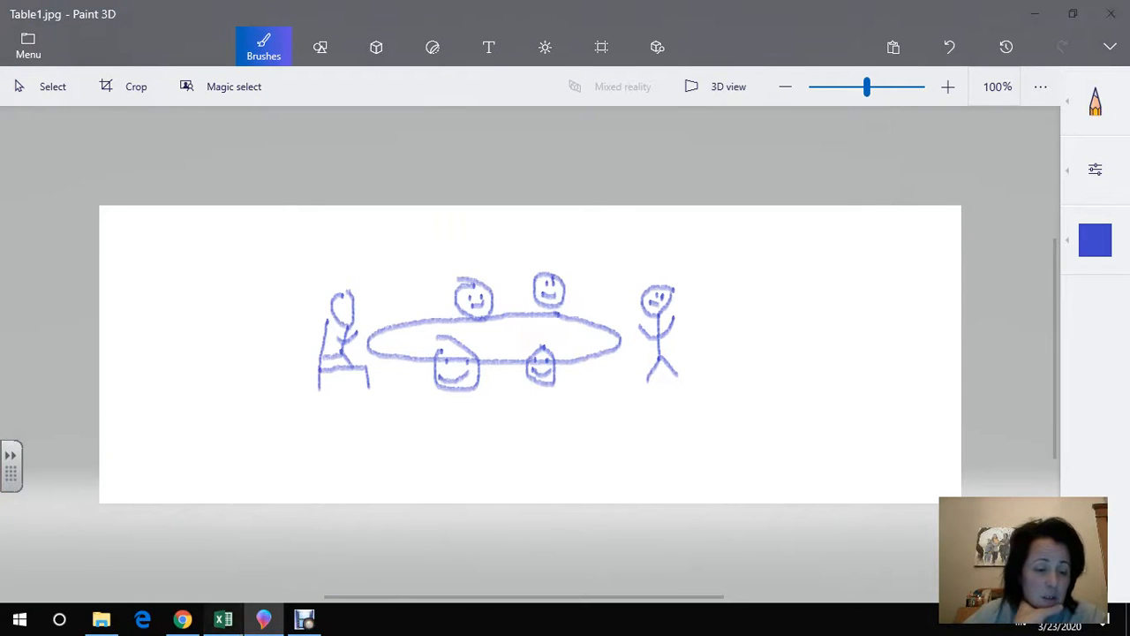
# Switch back to the Excel worksheet and delete the table drawing from the box for what happened right before the most important event.
pyautogui.click(223, 619)
pyautogui.press('Delete')
pyautogui.scroll(2, 137, 345)
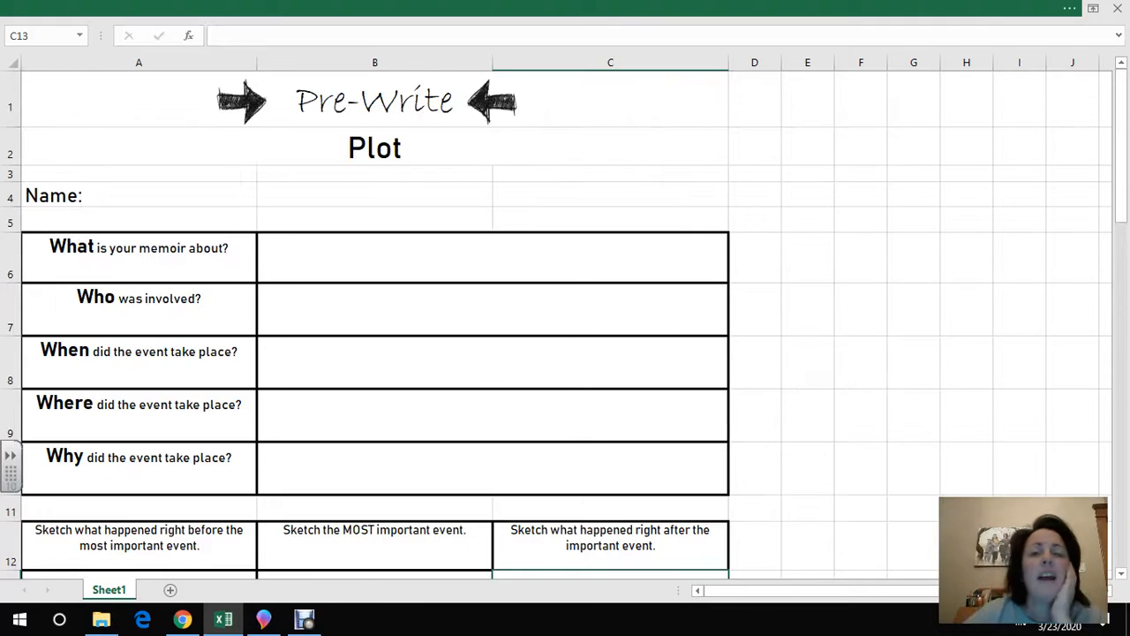
# Insert the Table Manners picture from the Pictures folder, move it across the sketch boxes and shrink it to about 7.06" wide by 2.44" high.
pyautogui.click(1068, 8)
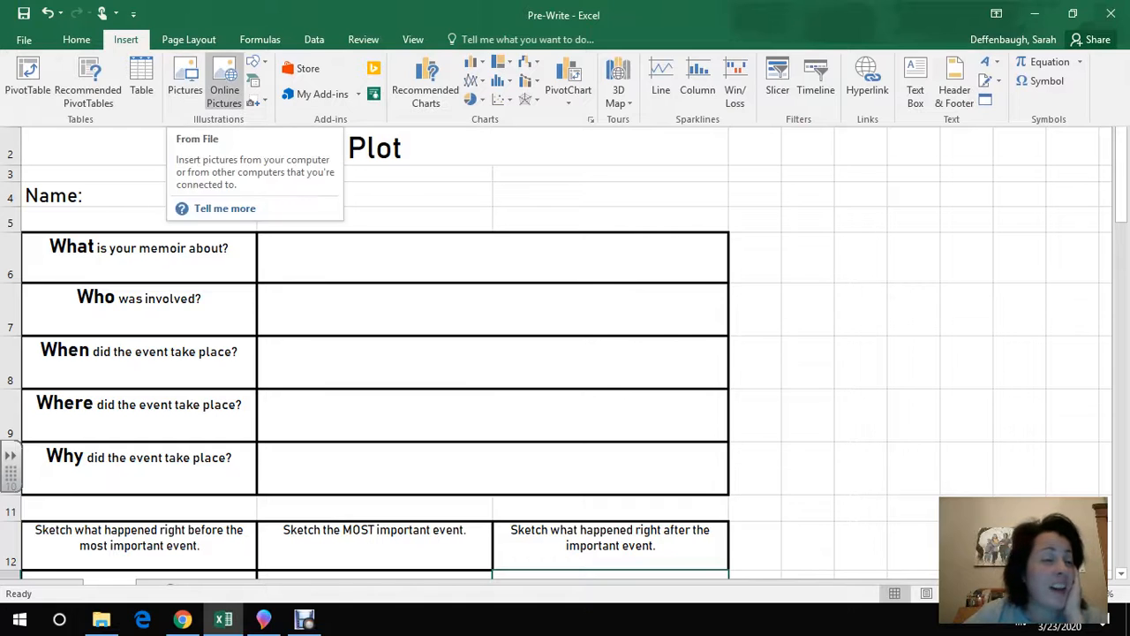
pyautogui.click(184, 79)
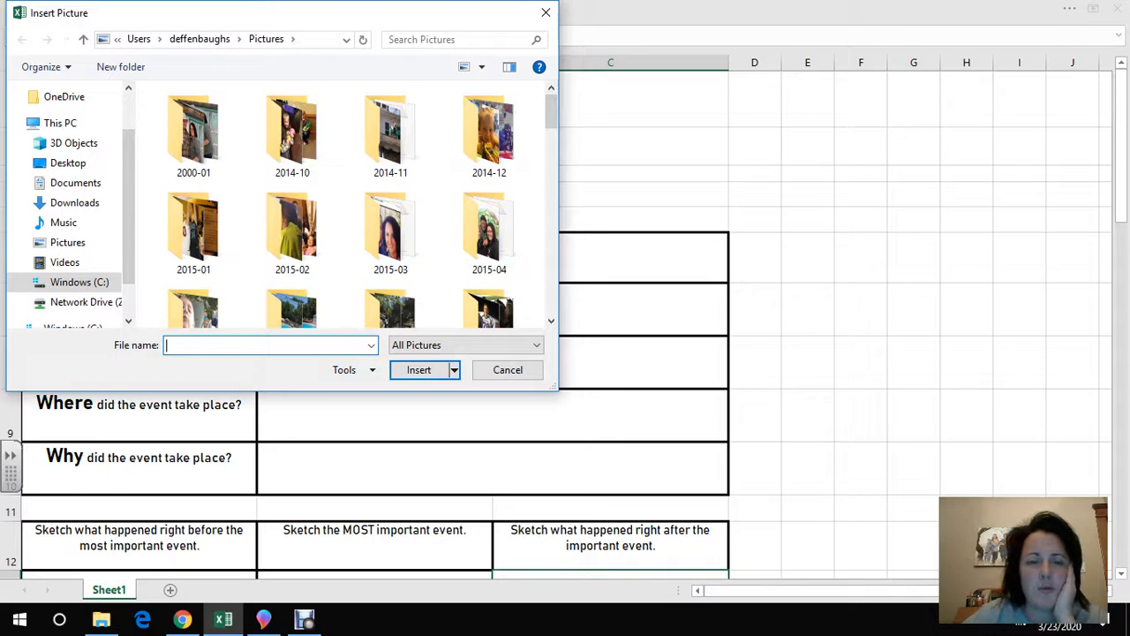
pyautogui.moveTo(551, 112); pyautogui.dragTo(551, 299)
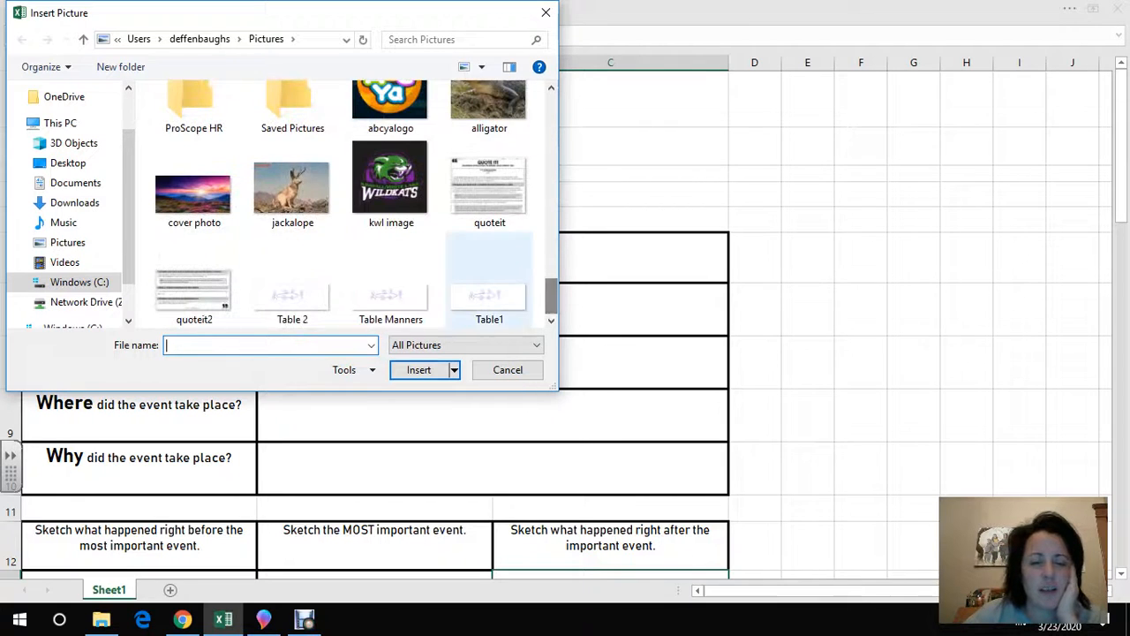
pyautogui.click(391, 287)
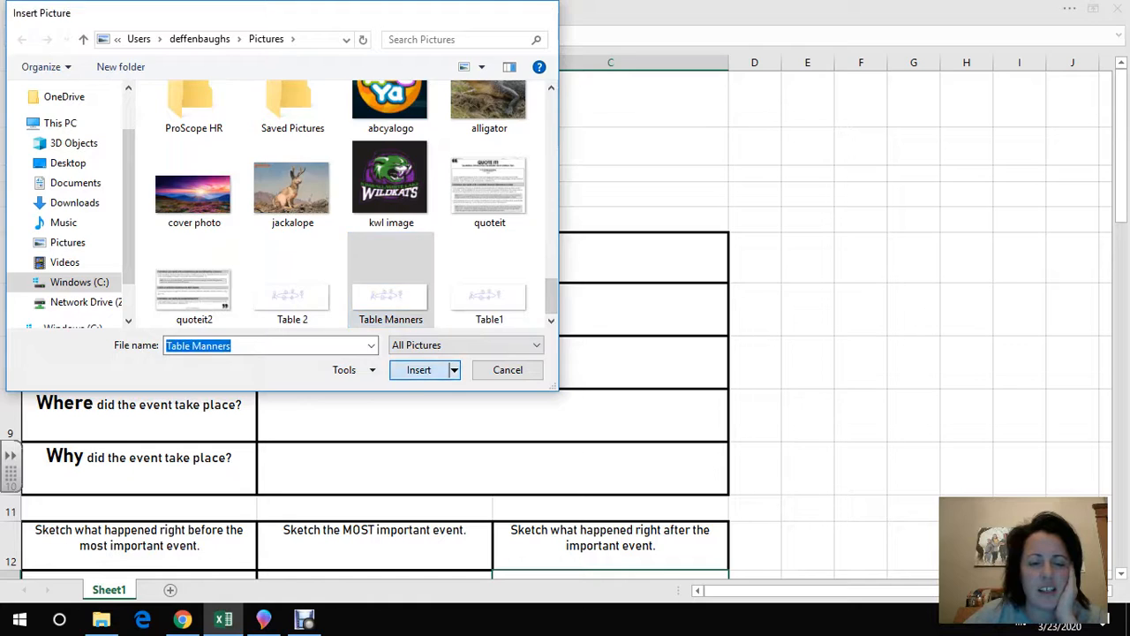
pyautogui.click(419, 370)
pyautogui.scroll(-3, 565, 318)
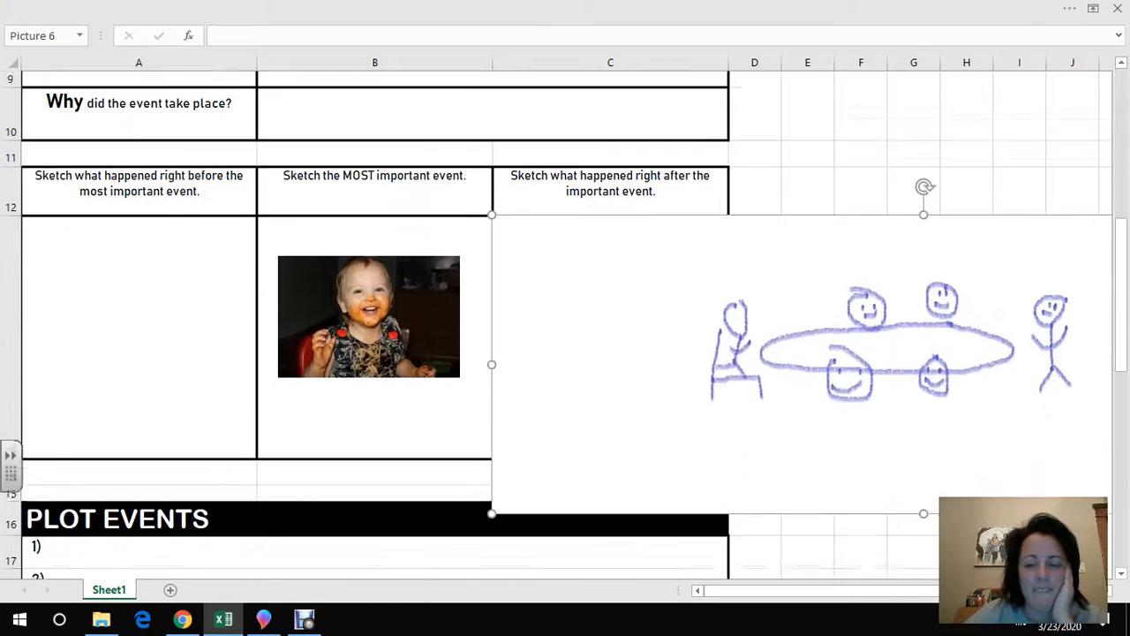
pyautogui.moveTo(812, 345)
pyautogui.mouseDown()
pyautogui.moveTo(356, 341)
pyautogui.moveTo(494, 338)
pyautogui.mouseUp()
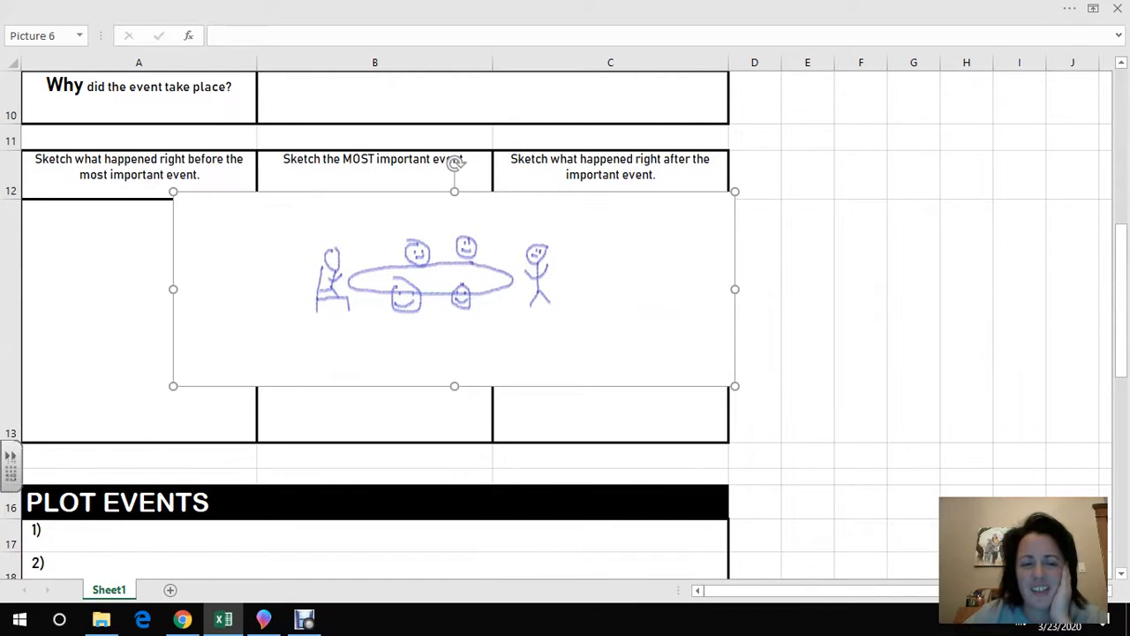
# Crop the blank sides off the table drawing so it is about 2.97" wide and keeps only the table and figures.
pyautogui.scroll(1, 566, 318)
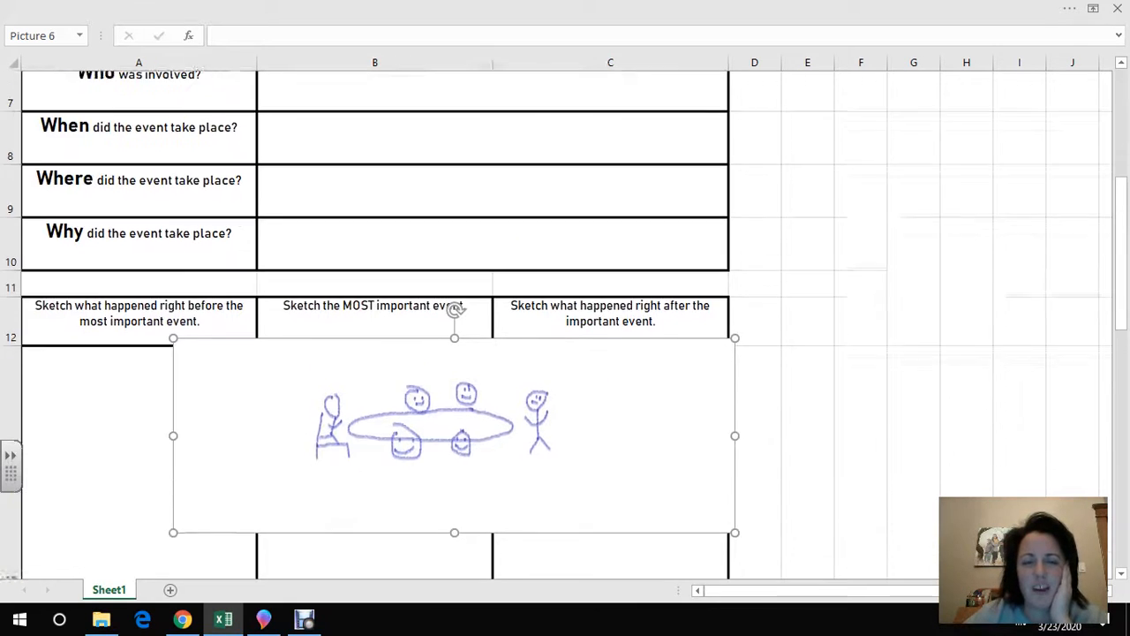
pyautogui.click(1069, 7)
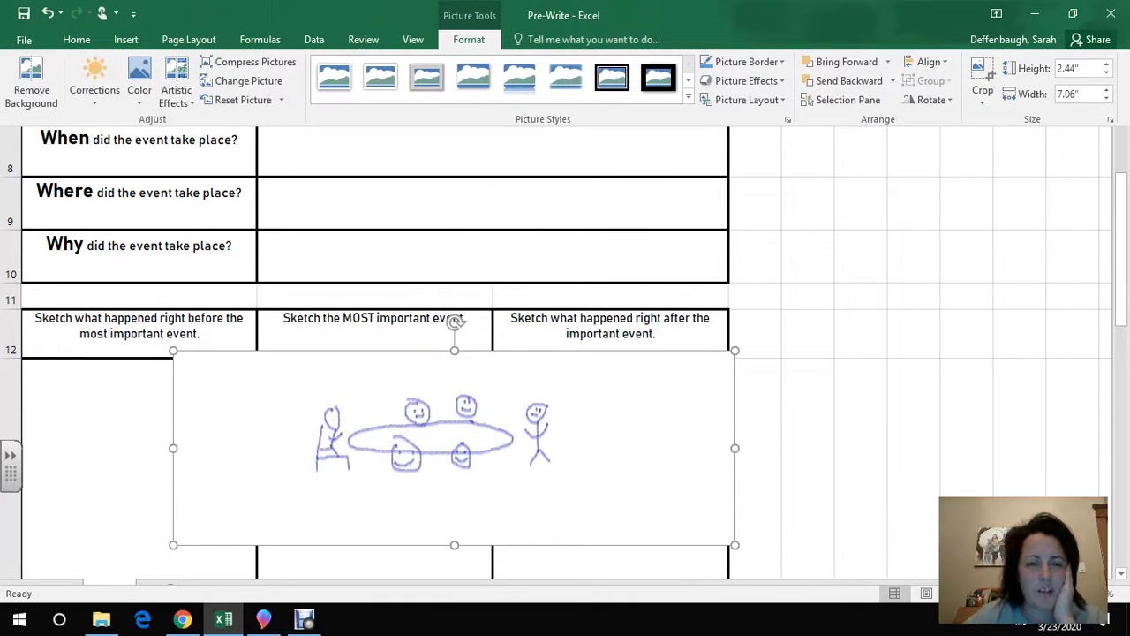
pyautogui.click(983, 75)
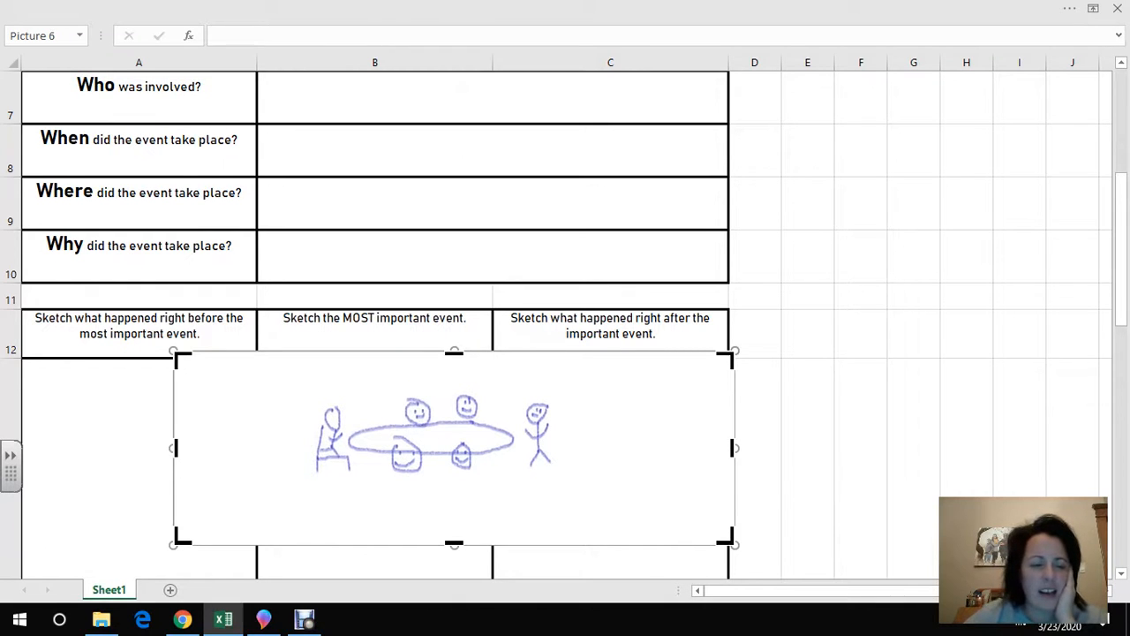
pyautogui.moveTo(175, 448); pyautogui.dragTo(314, 448)
pyautogui.moveTo(735, 448); pyautogui.dragTo(546, 448)
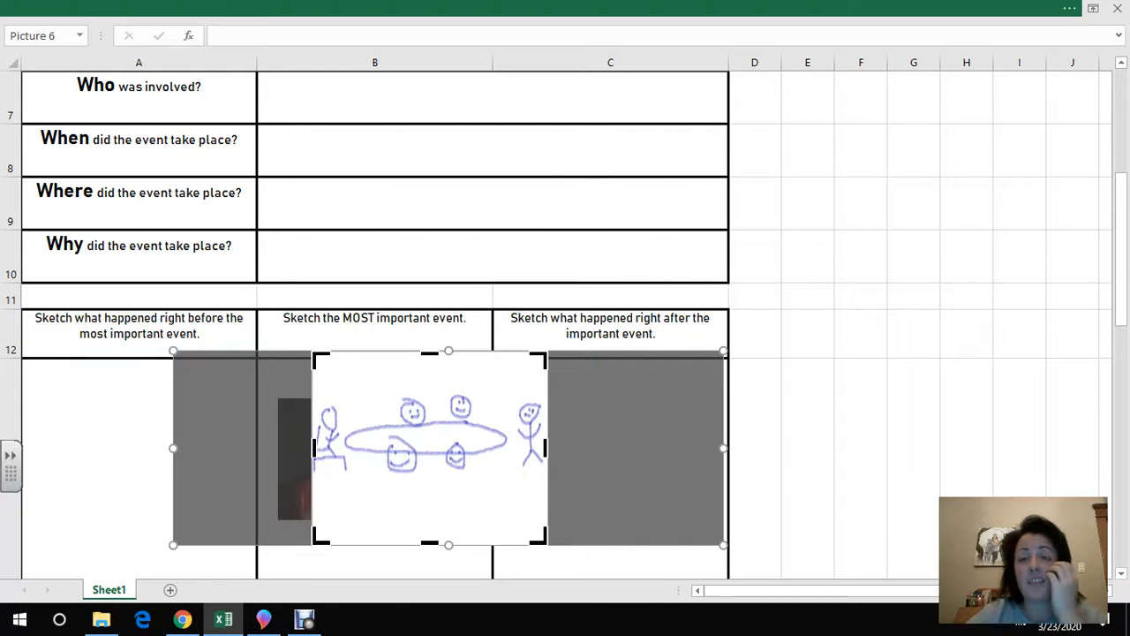
pyautogui.click(565, 8)
pyautogui.click(981, 102)
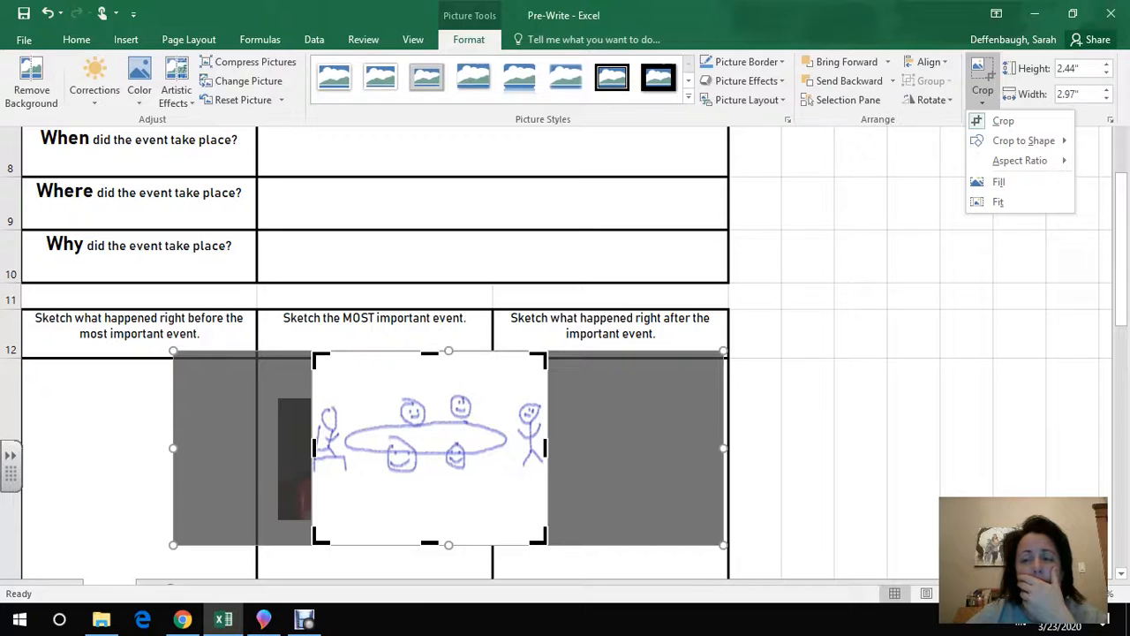
pyautogui.click(998, 118)
# Move the cropped drawing into the box for what happened right before the most important event and shrink it to fit.
pyautogui.moveTo(430, 323)
pyautogui.mouseDown()
pyautogui.moveTo(301, 347)
pyautogui.moveTo(161, 347)
pyautogui.mouseUp()
pyautogui.moveTo(277, 570); pyautogui.dragTo(240, 537)
pyautogui.click(198, 558)
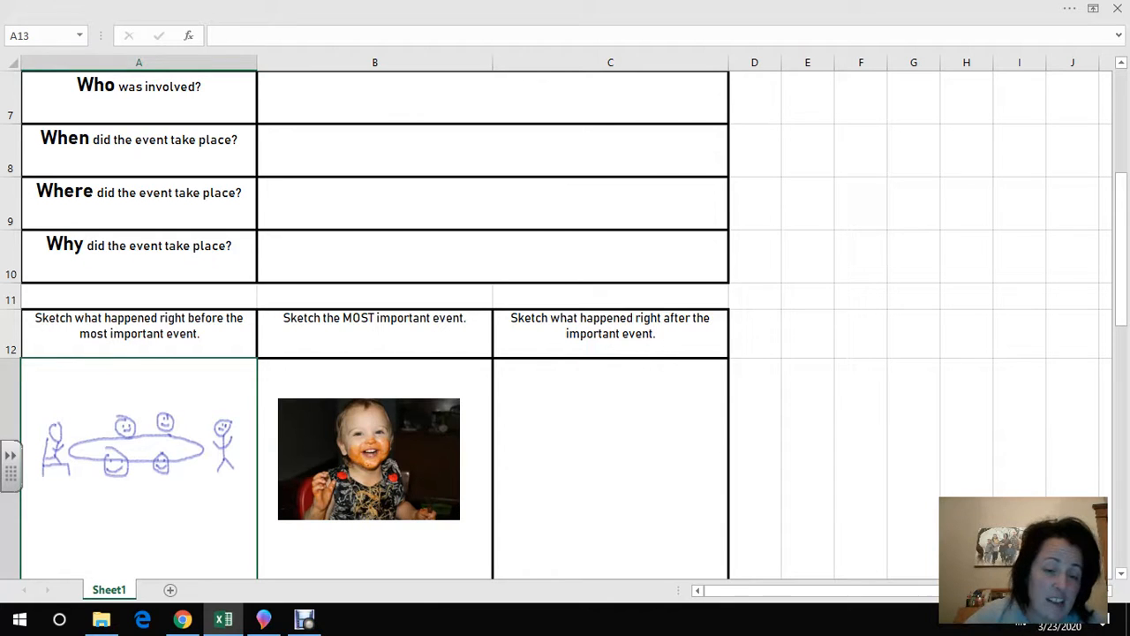
# Search Bing online pictures for "spaghetti on head" and insert the black-and-white photo of the crying child with a bowl on its head.
pyautogui.click(369, 460)
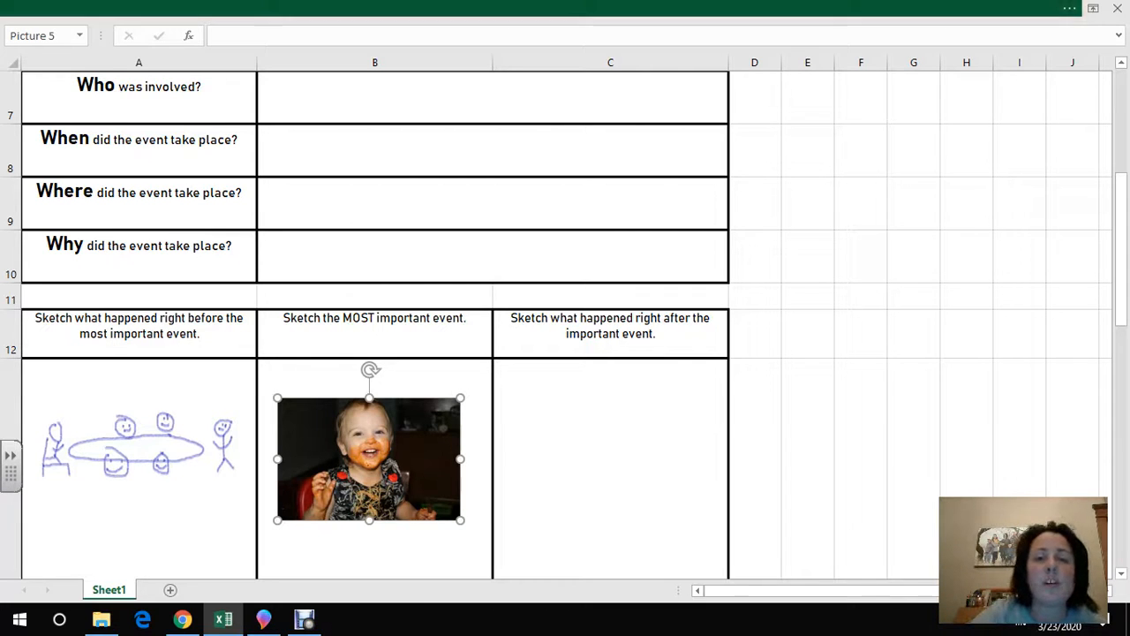
pyautogui.click(353, 8)
pyautogui.click(126, 39)
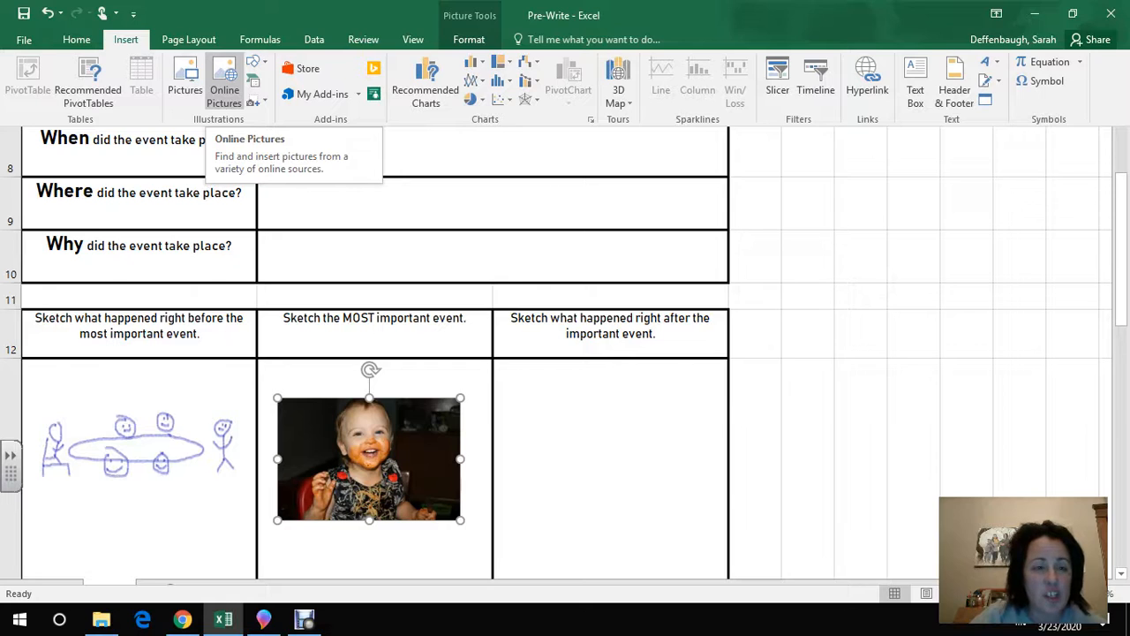
pyautogui.click(224, 84)
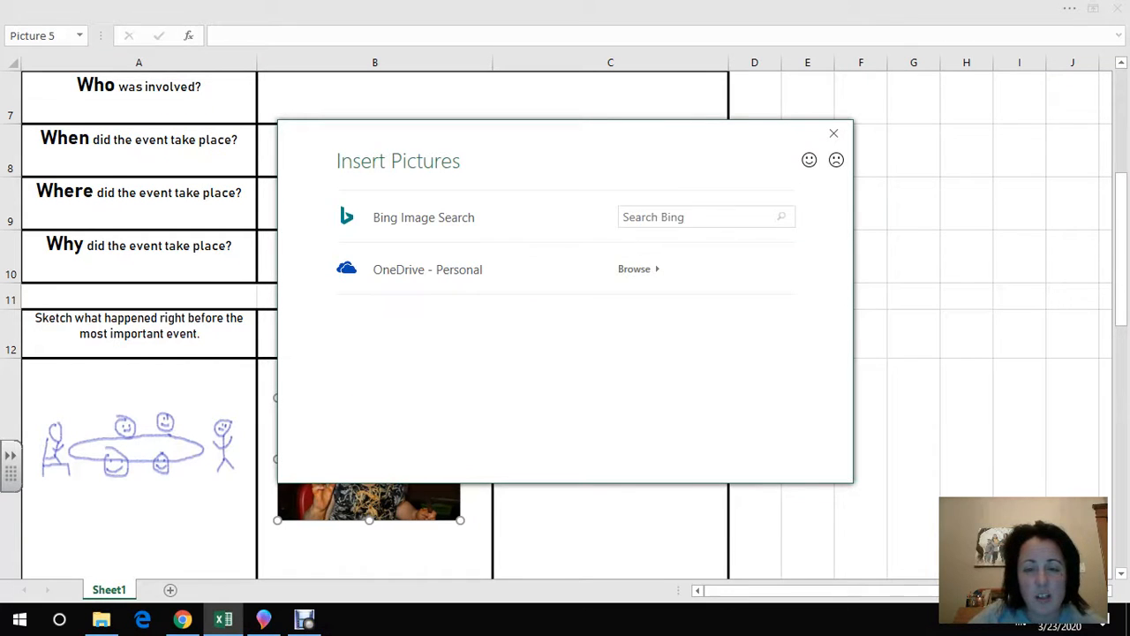
pyautogui.write('spage')
pyautogui.write('etti on ')
pyautogui.write('head')
pyautogui.press('Return')
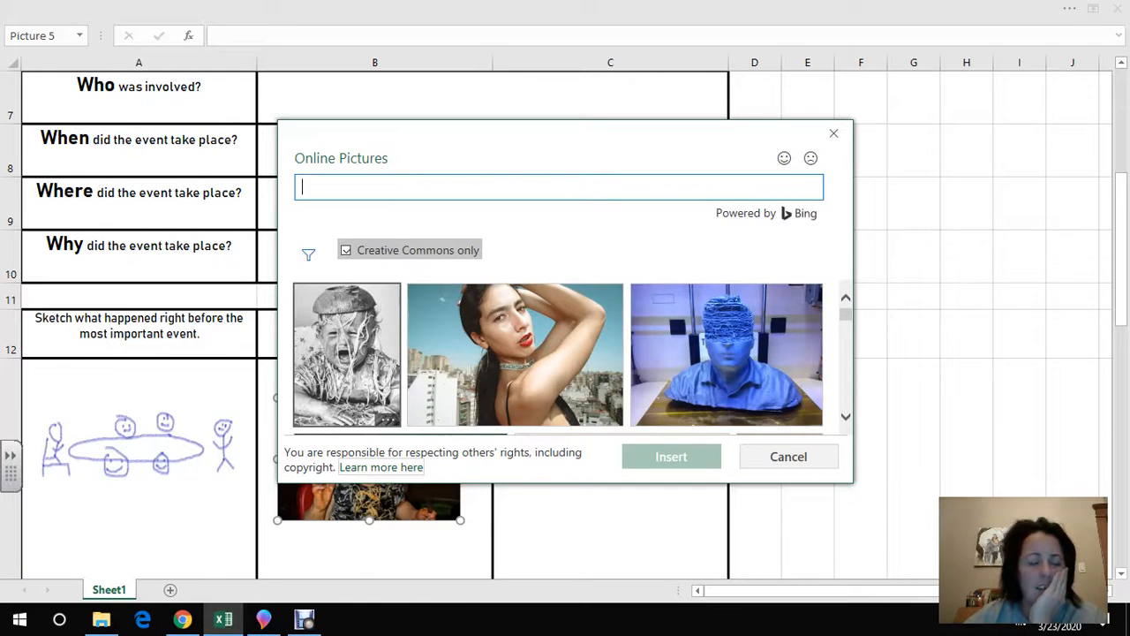
pyautogui.click(347, 355)
pyautogui.click(671, 457)
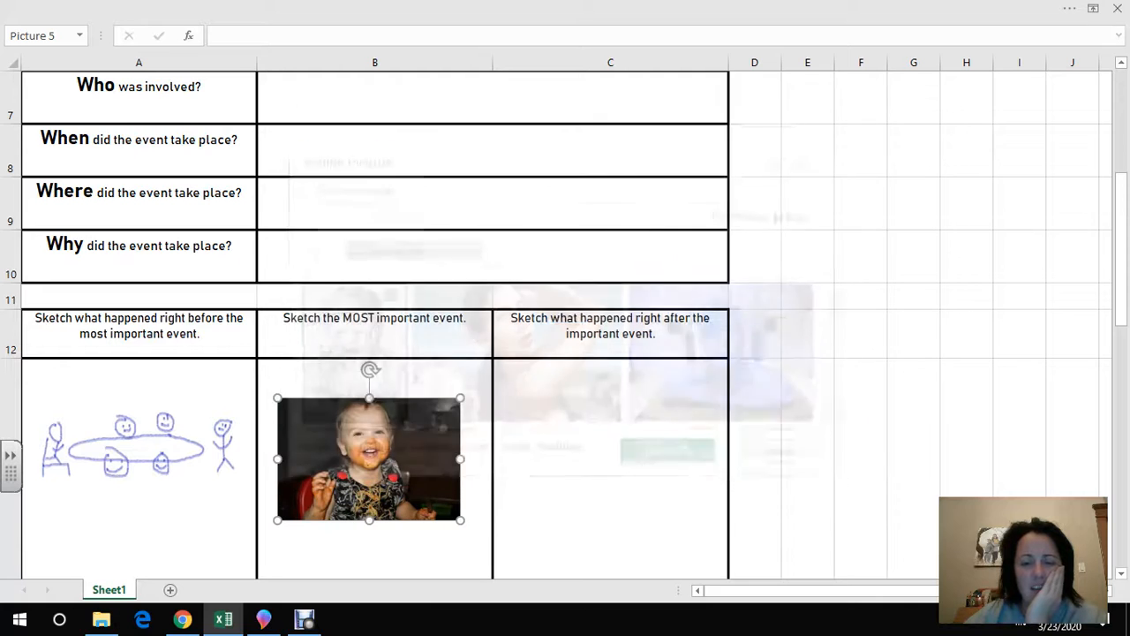
# Move the inserted spaghetti photo across the sheet to the box for what happened right after the important event.
pyautogui.moveTo(141, 459); pyautogui.dragTo(361, 195)
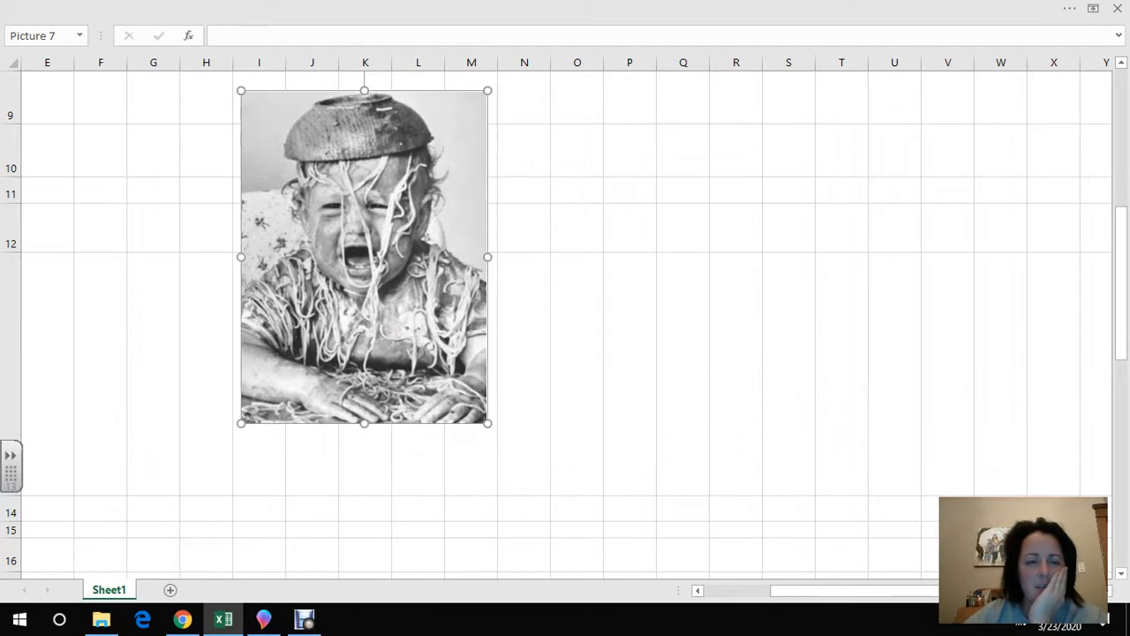
pyautogui.scroll(3, 364, 229)
pyautogui.moveTo(363, 503); pyautogui.dragTo(370, 236)
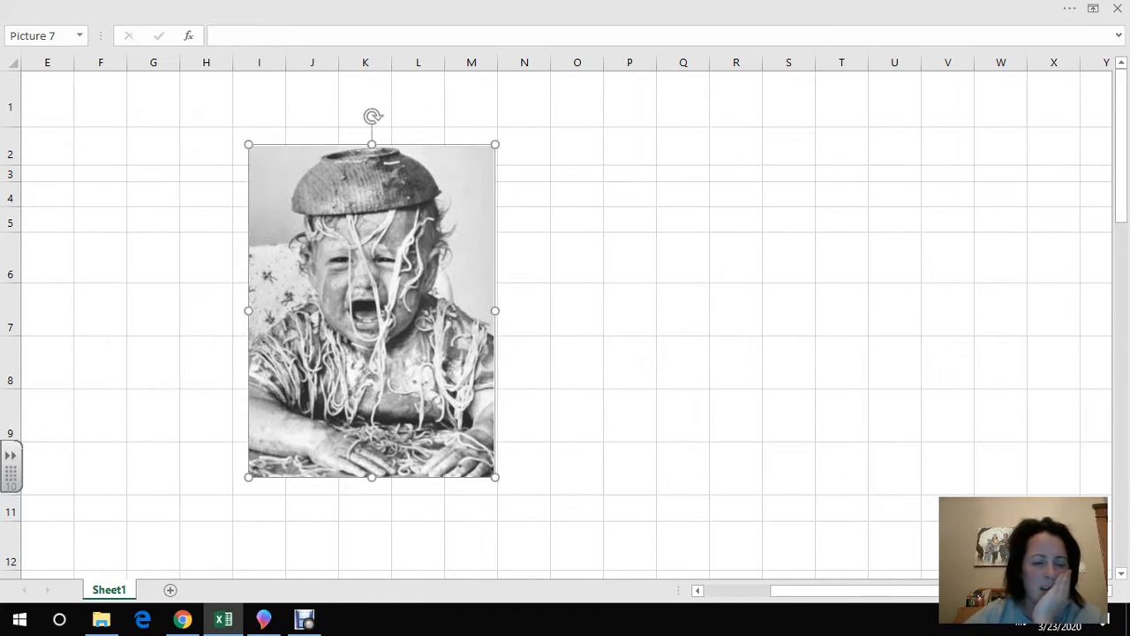
pyautogui.moveTo(1121, 146)
pyautogui.mouseDown()
pyautogui.moveTo(1122, 432)
pyautogui.moveTo(1121, 145)
pyautogui.mouseUp()
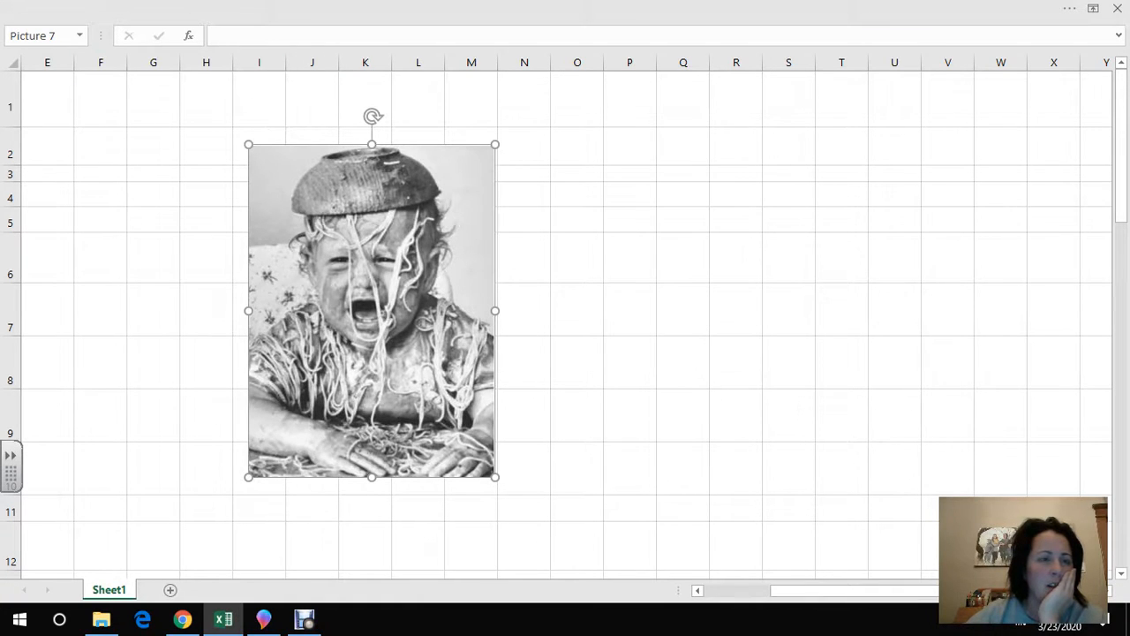
pyautogui.moveTo(847, 590); pyautogui.dragTo(780, 590)
pyautogui.moveTo(1059, 309); pyautogui.dragTo(368, 462)
pyautogui.scroll(-2, 367, 462)
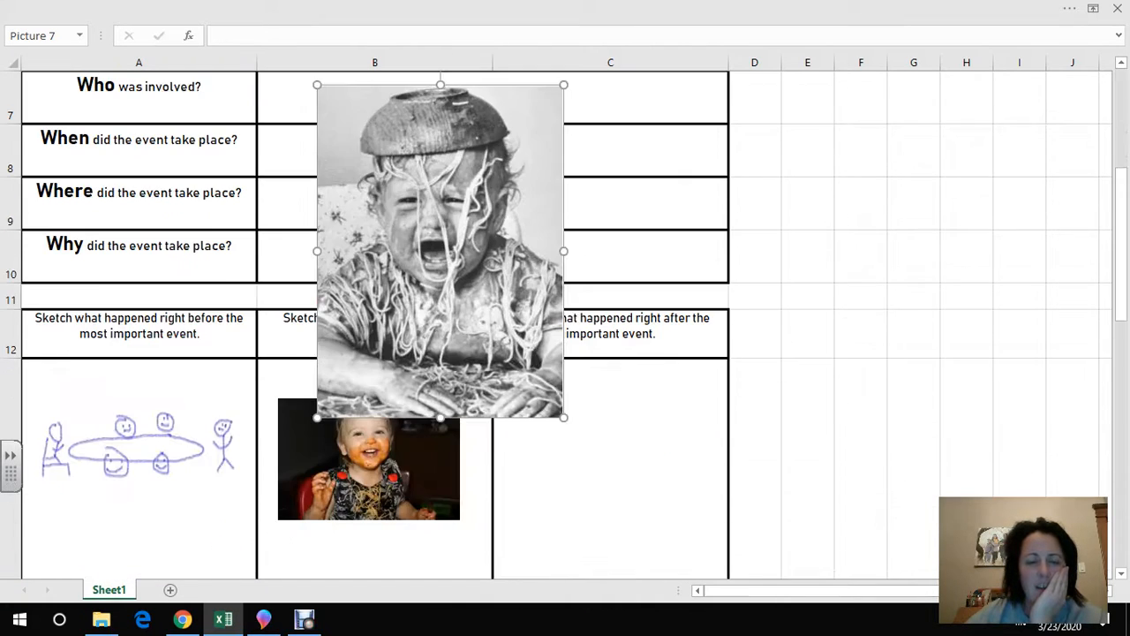
pyautogui.scroll(-1, 369, 335)
pyautogui.click(371, 318)
pyautogui.moveTo(434, 177); pyautogui.dragTo(625, 457)
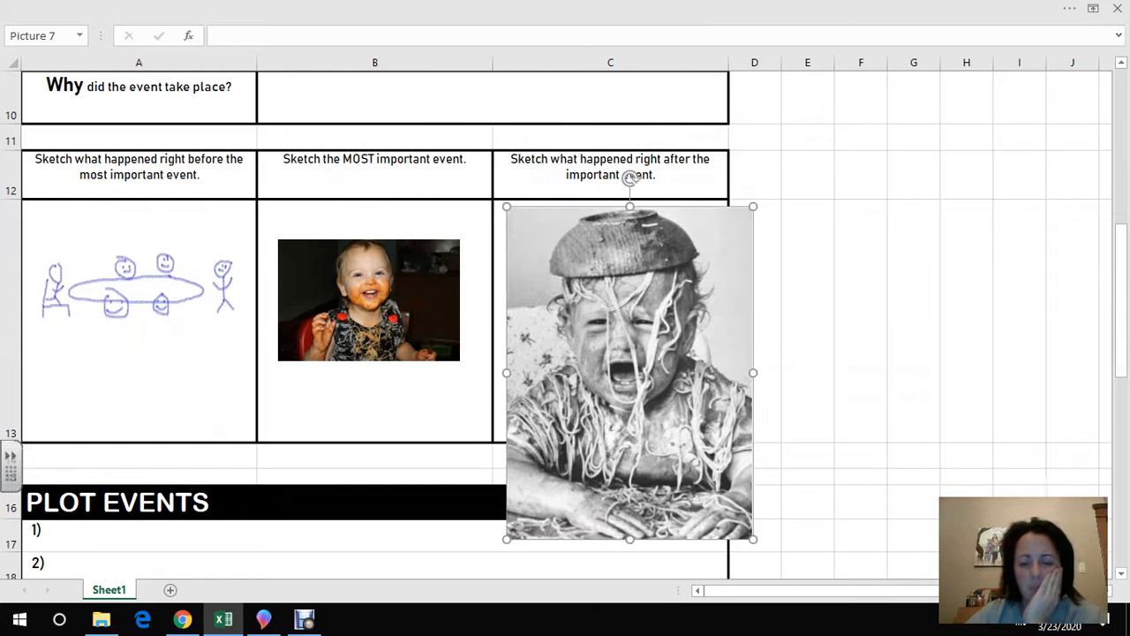
# Shrink the spaghetti photo proportionally to fit inside its sketch box and shift it toward the middle of the box.
pyautogui.moveTo(753, 539); pyautogui.dragTo(679, 442)
pyautogui.moveTo(600, 328)
pyautogui.mouseDown()
pyautogui.moveTo(619, 319)
pyautogui.moveTo(611, 329)
pyautogui.mouseUp()
pyautogui.click(807, 318)
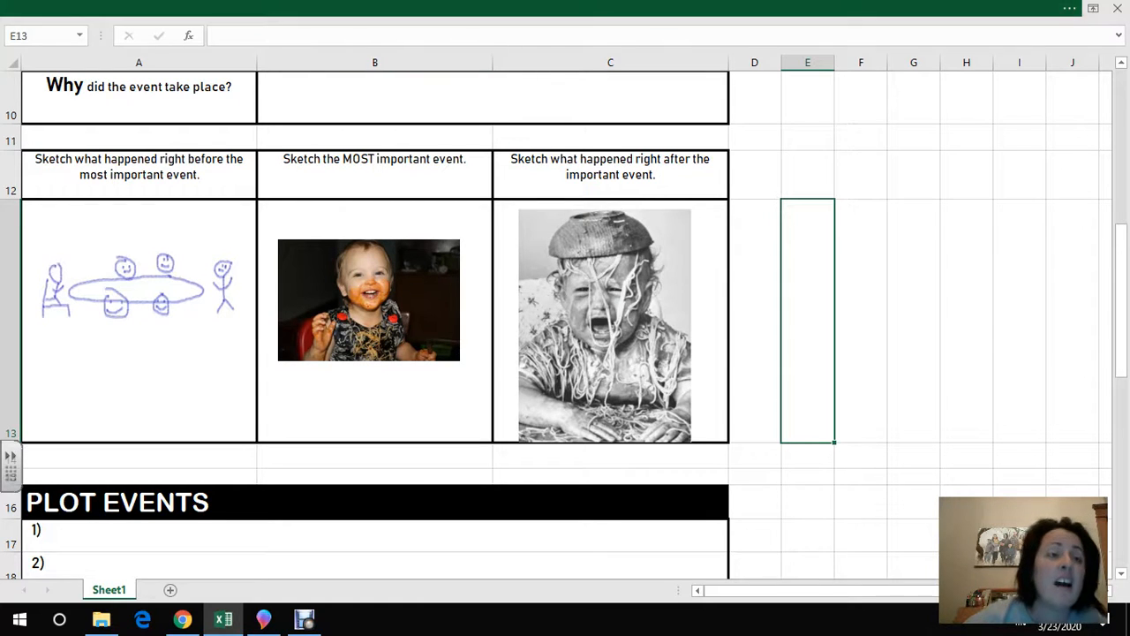
pyautogui.click(189, 8)
pyautogui.click(126, 40)
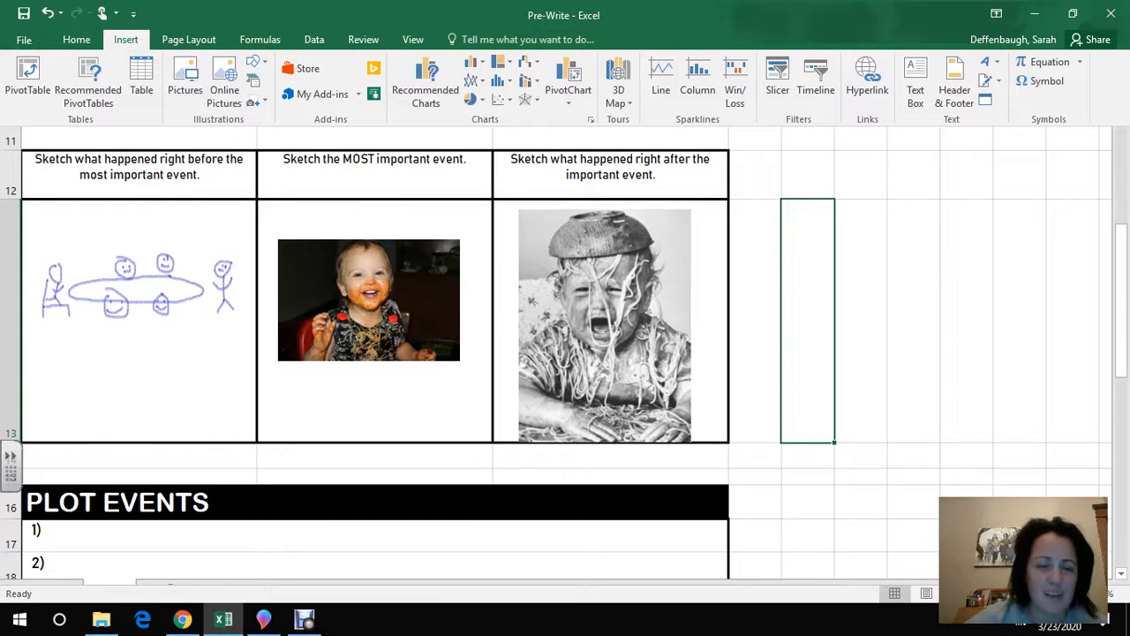
pyautogui.click(808, 320)
# Open the first line under PLOT EVENTS for editing after its number, then close it without adding text.
pyautogui.scroll(-2, 808, 321)
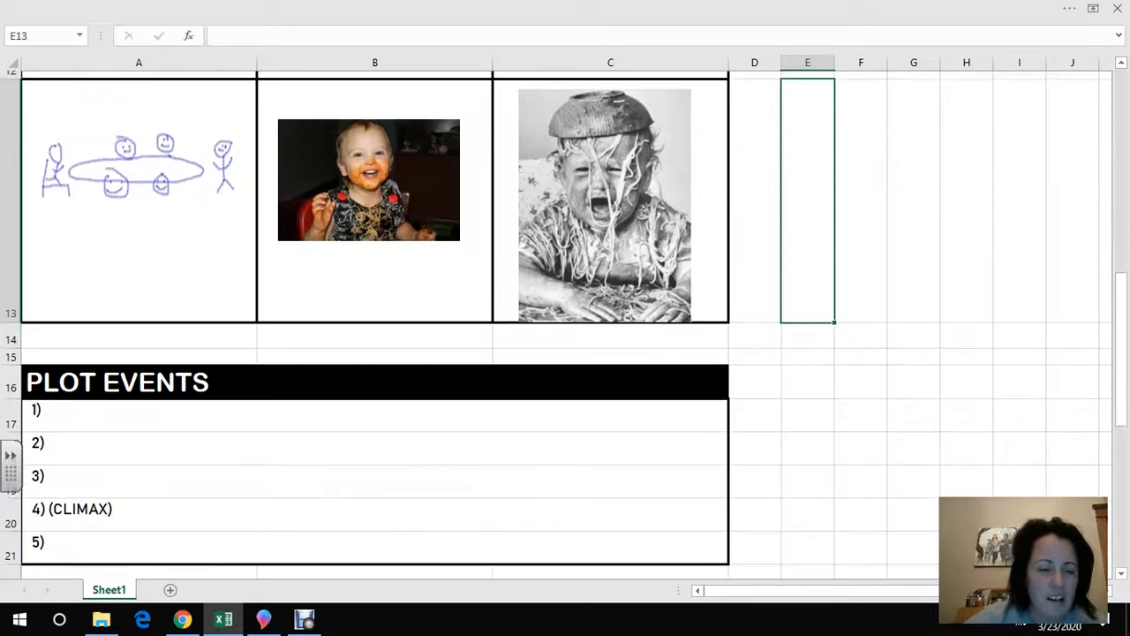
pyautogui.scroll(1, 808, 321)
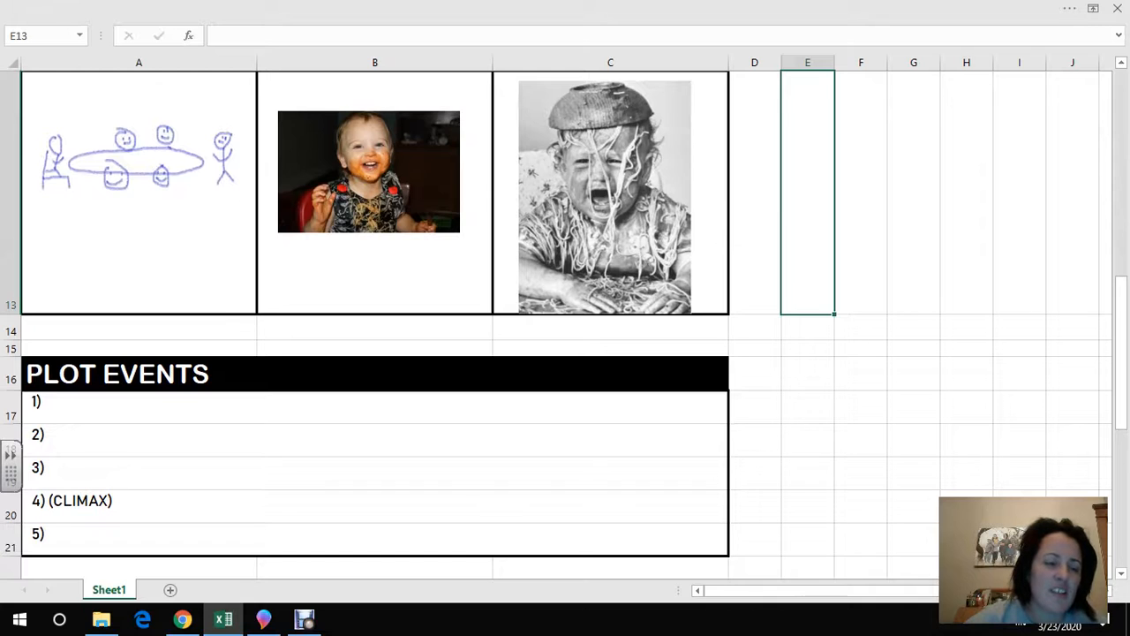
pyautogui.click(374, 407)
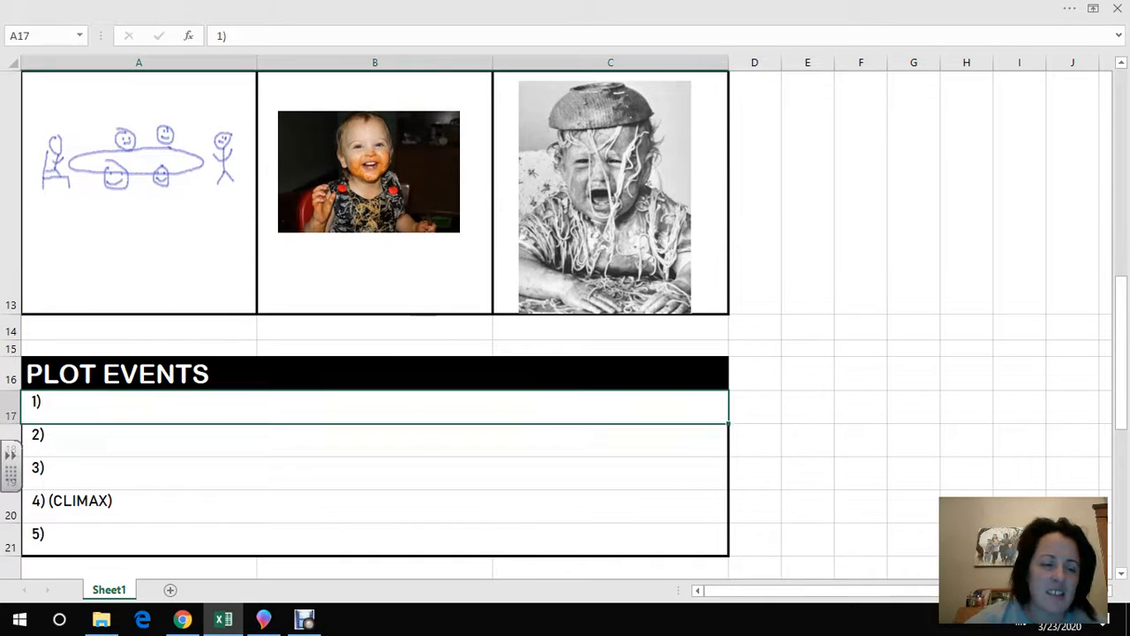
pyautogui.click(229, 36)
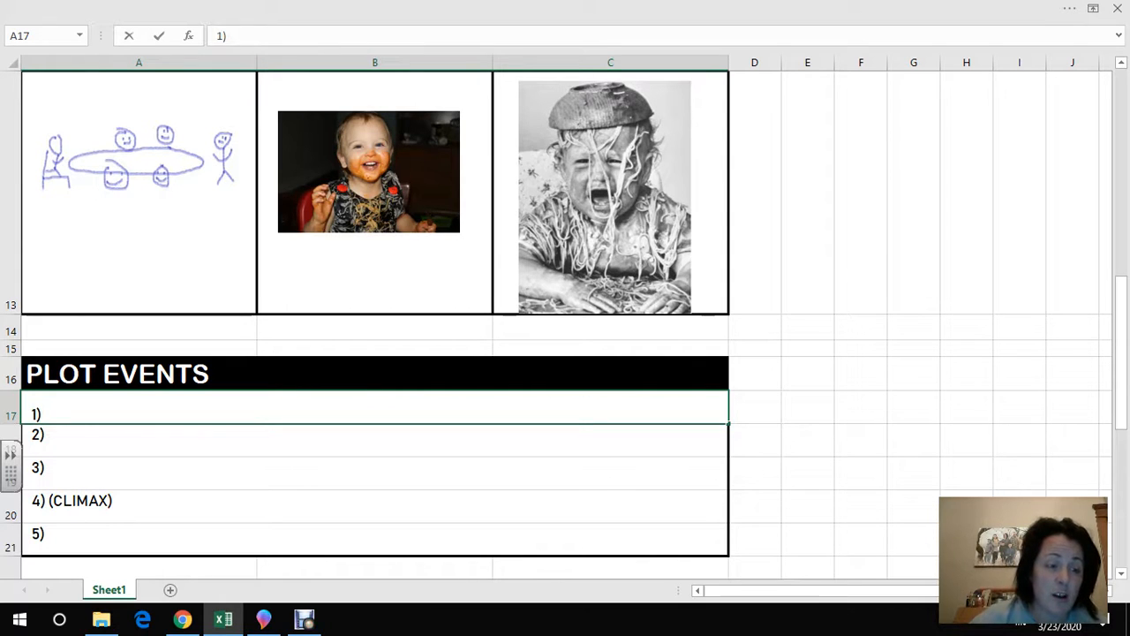
pyautogui.click(45, 402)
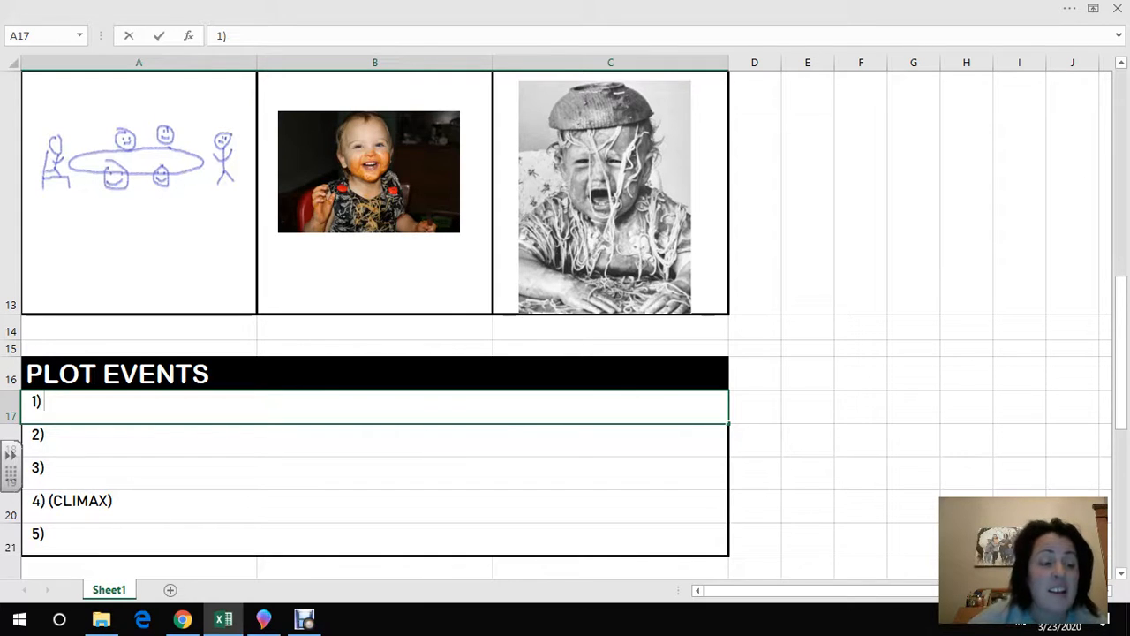
pyautogui.press('Return')
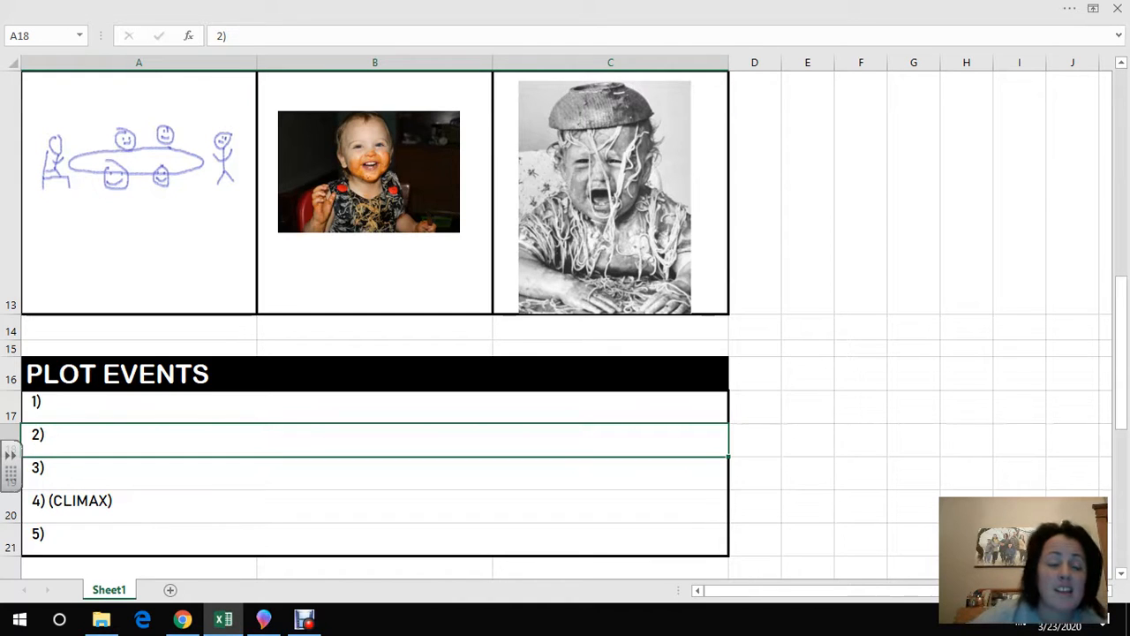
# Review the numbered plot event lines, including the climax and fifth event, and look over the whole worksheet from the title down.
pyautogui.click(374, 506)
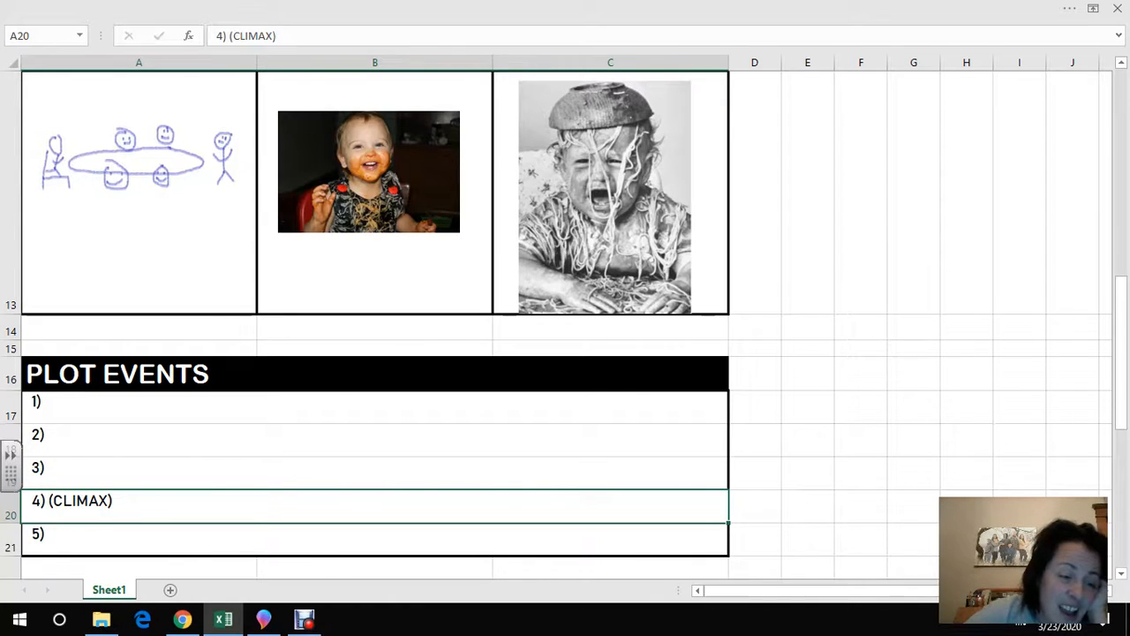
pyautogui.click(375, 539)
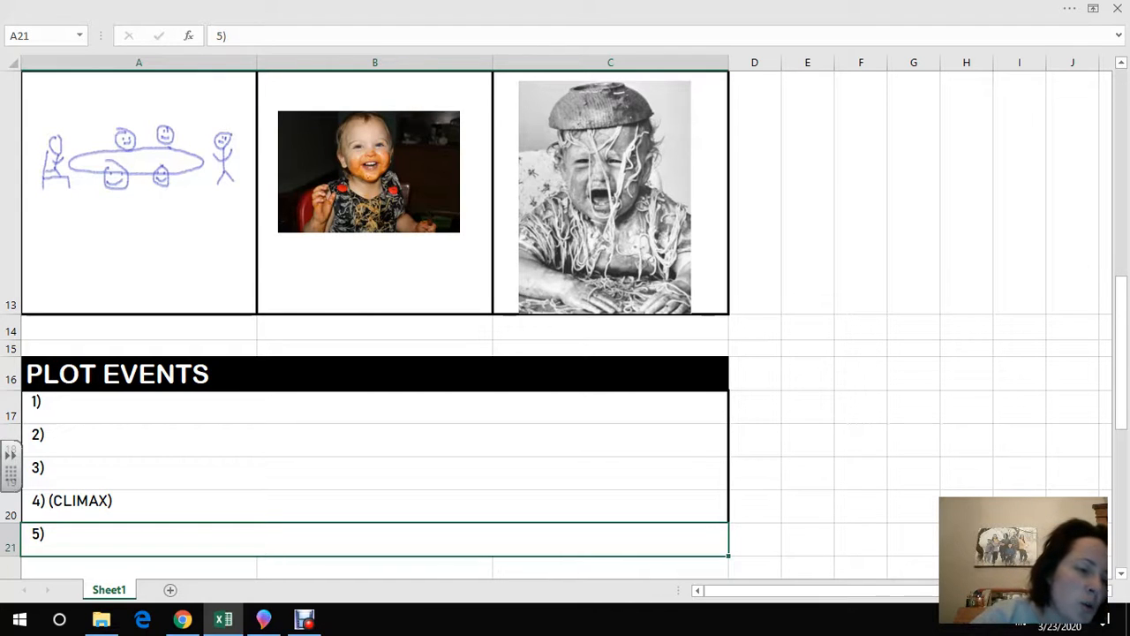
pyautogui.click(374, 407)
pyautogui.click(375, 440)
pyautogui.press('Down')
pyautogui.press('Down')
pyautogui.click(375, 407)
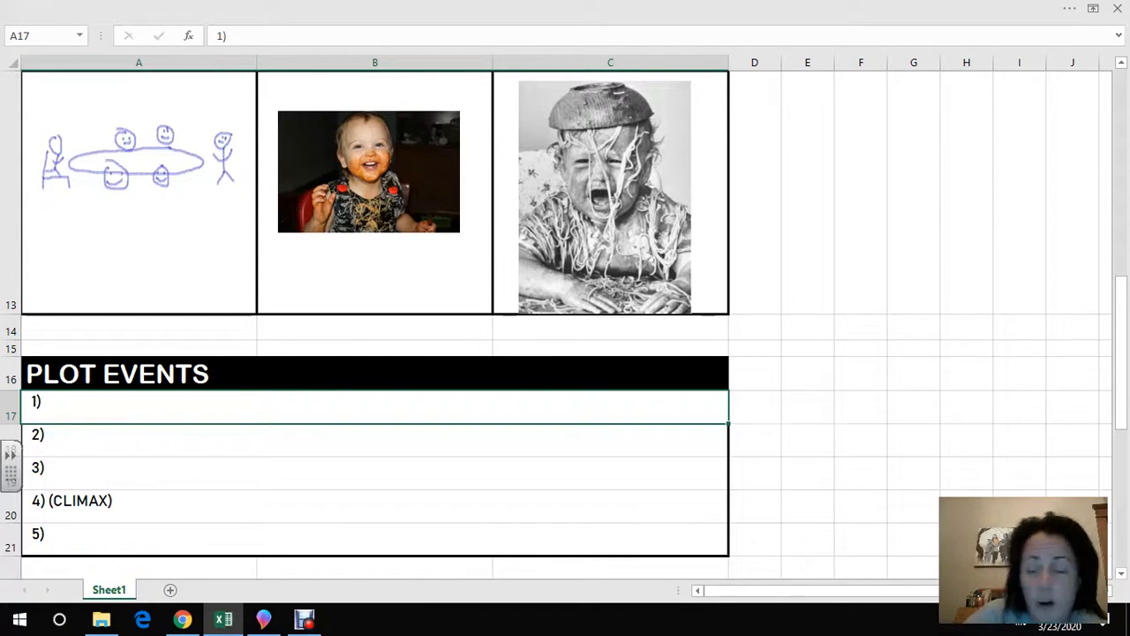
pyautogui.scroll(5, 565, 325)
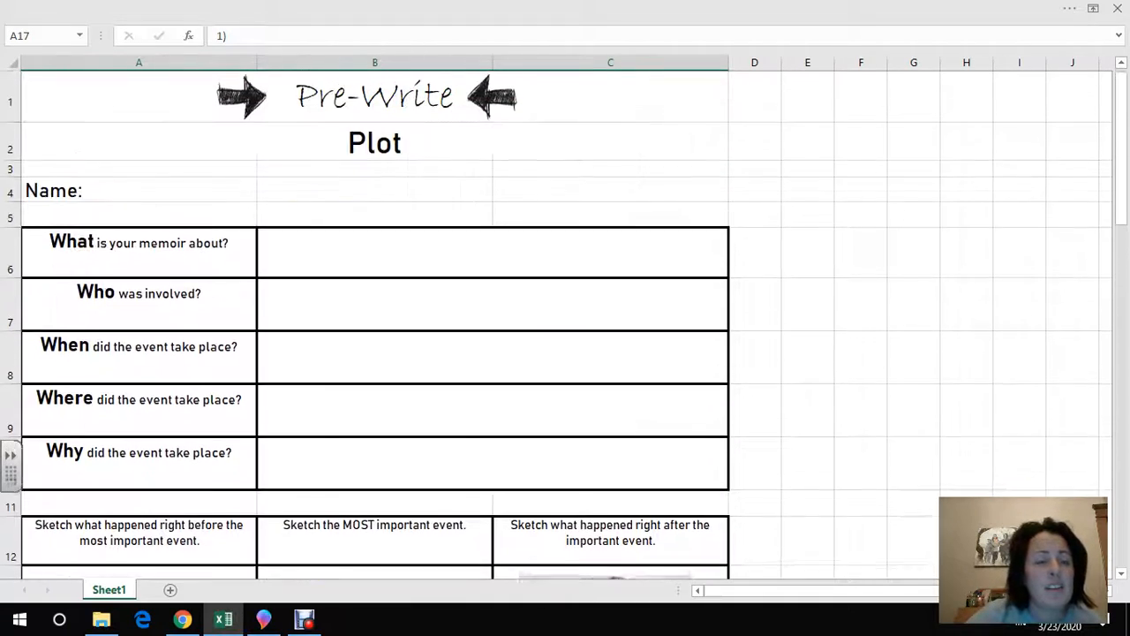
pyautogui.scroll(-3, 565, 325)
pyautogui.scroll(3, 565, 325)
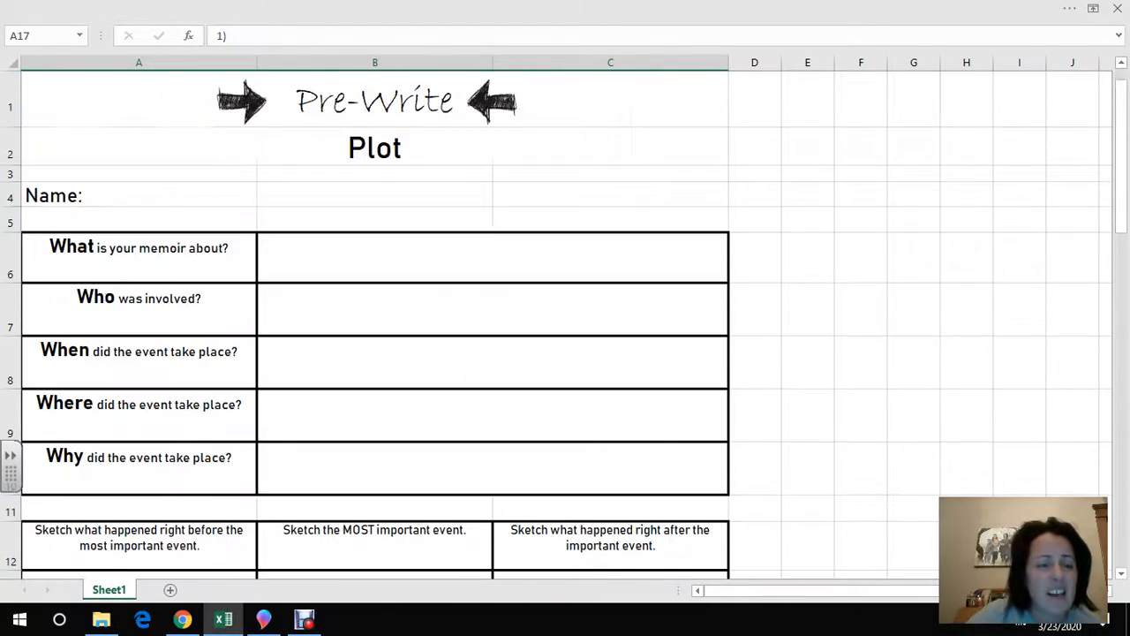
pyautogui.scroll(-5, 565, 325)
pyautogui.scroll(-3, 565, 325)
pyautogui.scroll(3, 565, 325)
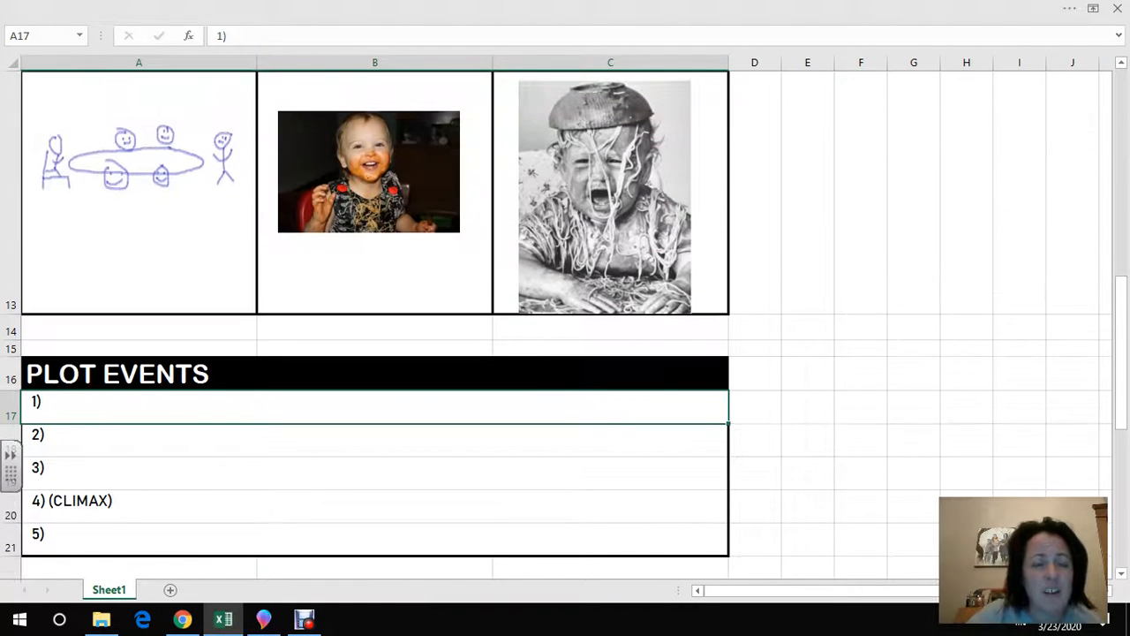